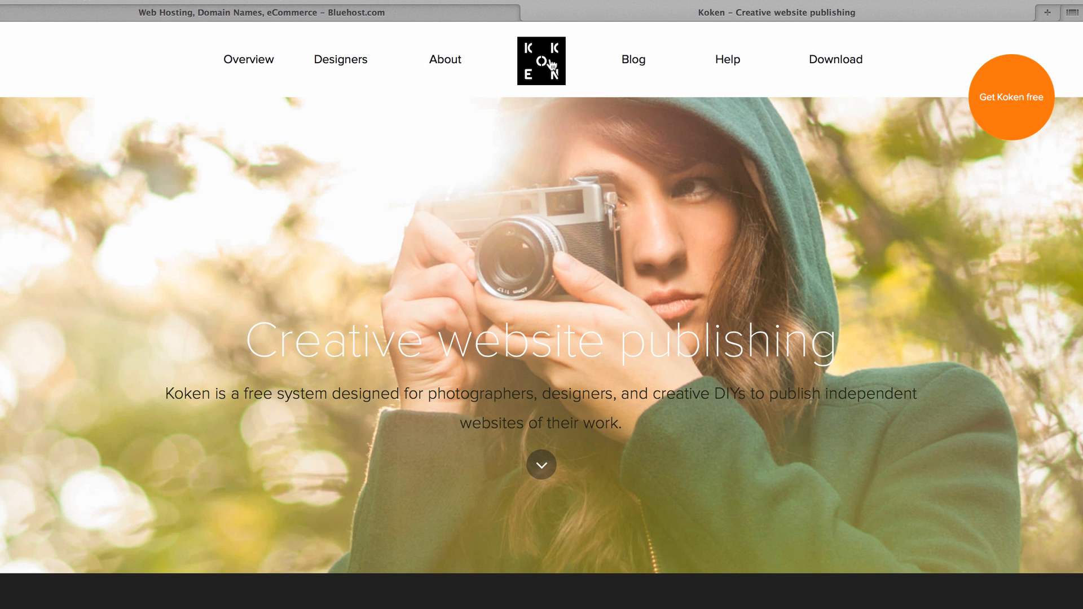
# - Bring the Bluehost hosting page tab to the front in Safari
pyautogui.click(468, 11)
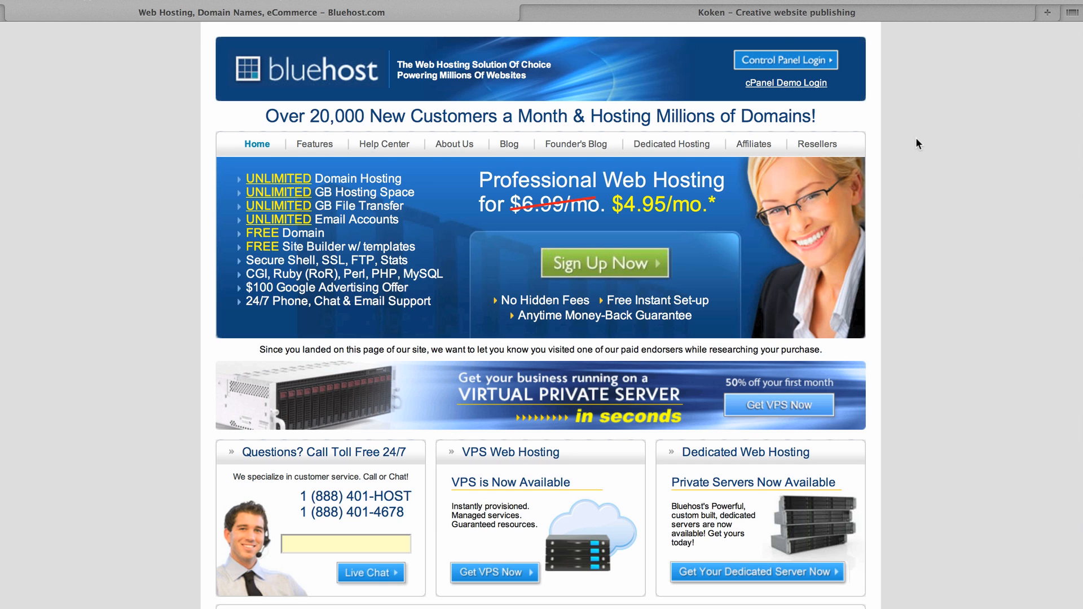
# - Review the Get Koken free download section on the Koken tab, then close that tab
pyautogui.click(793, 11)
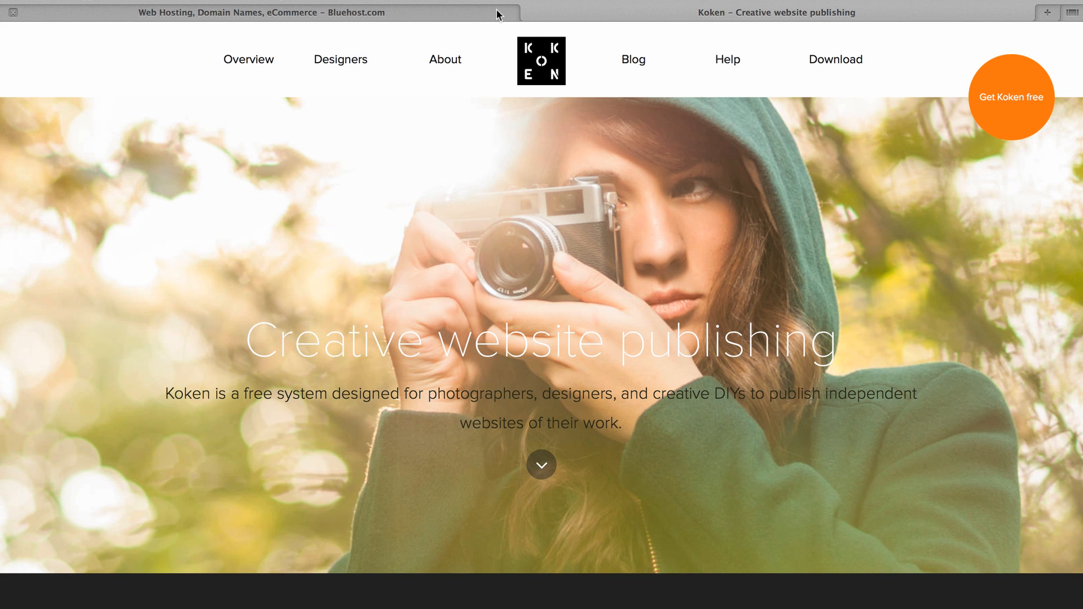
pyautogui.click(1006, 111)
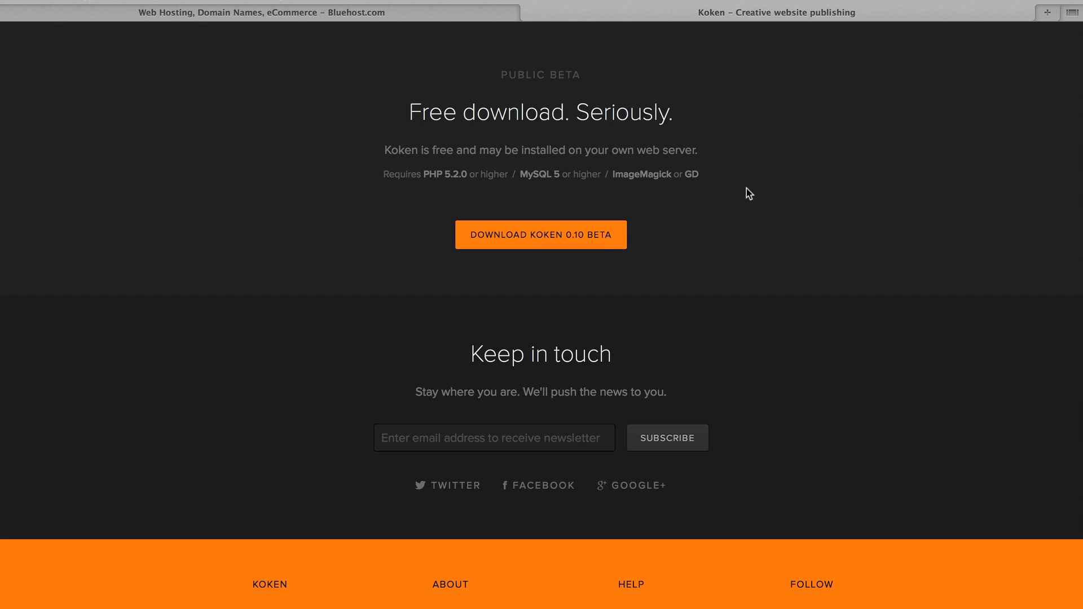
pyautogui.click(529, 13)
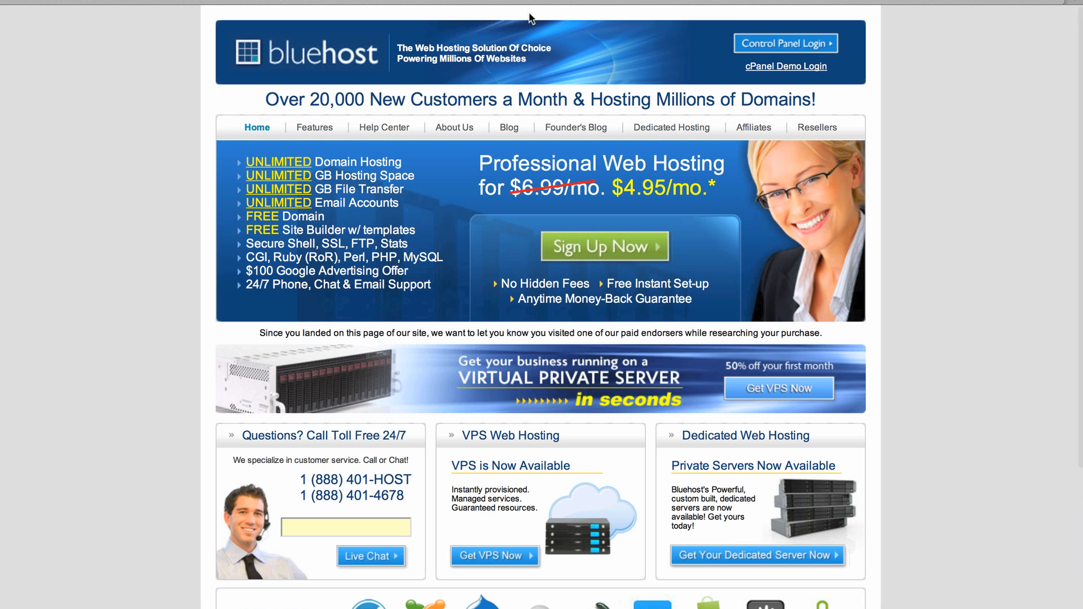
# - Log in to Bluehost cPanel, dismiss the welcome message and browse the File and Domain Management tools
pyautogui.click(791, 45)
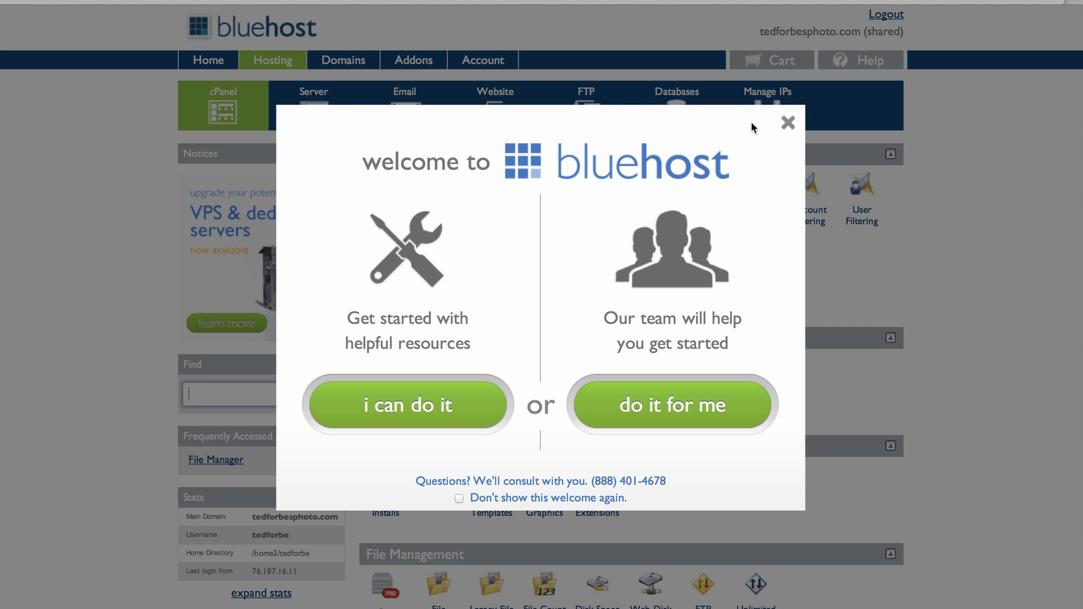
pyautogui.click(788, 122)
pyautogui.scroll(-1, 892, 310)
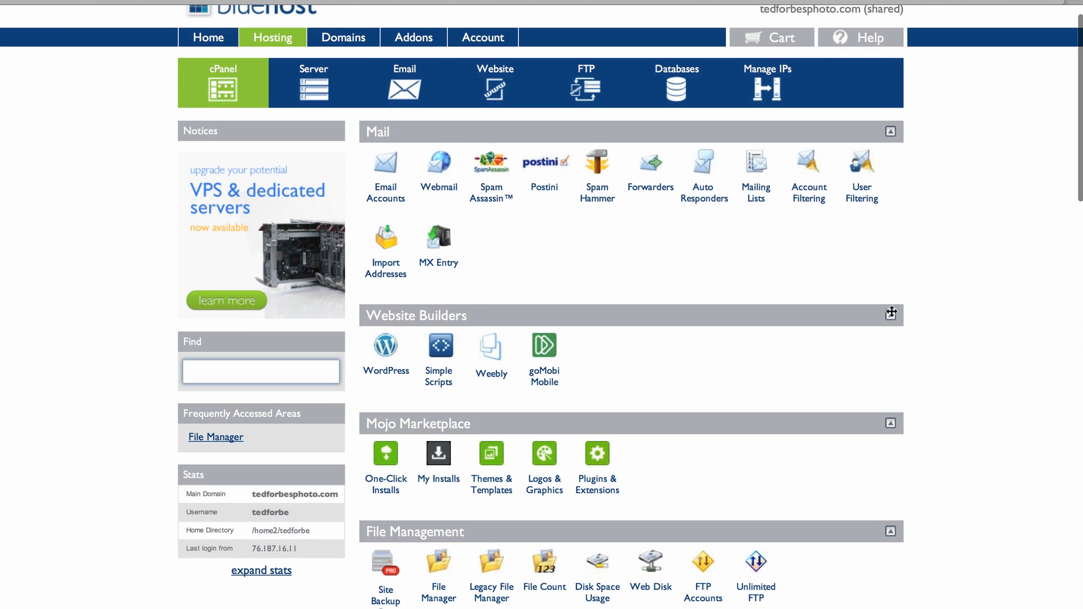
pyautogui.scroll(-2, 891, 312)
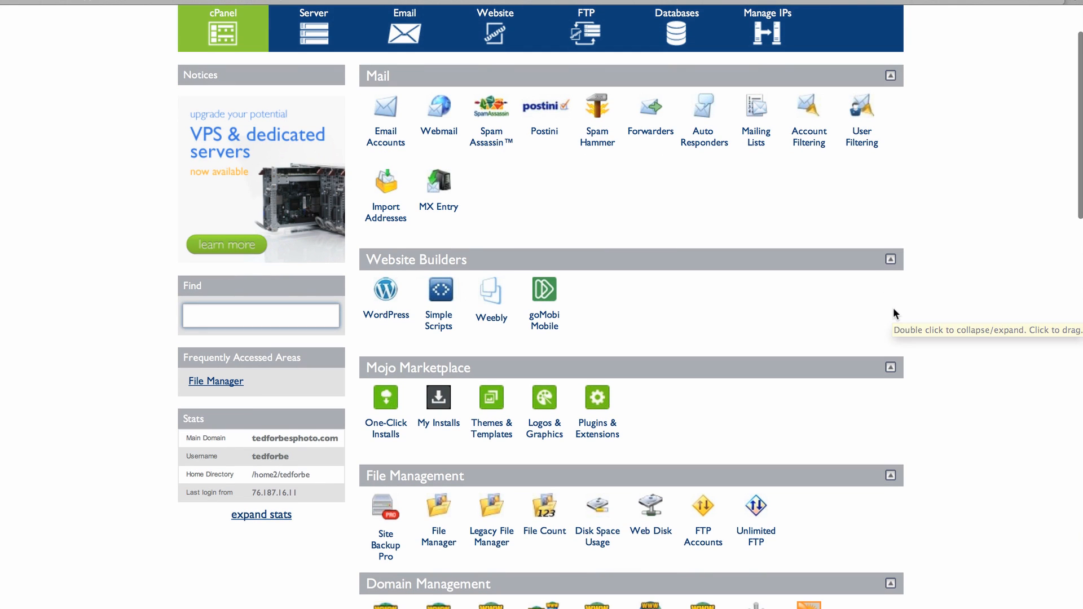
pyautogui.scroll(-2, 944, 332)
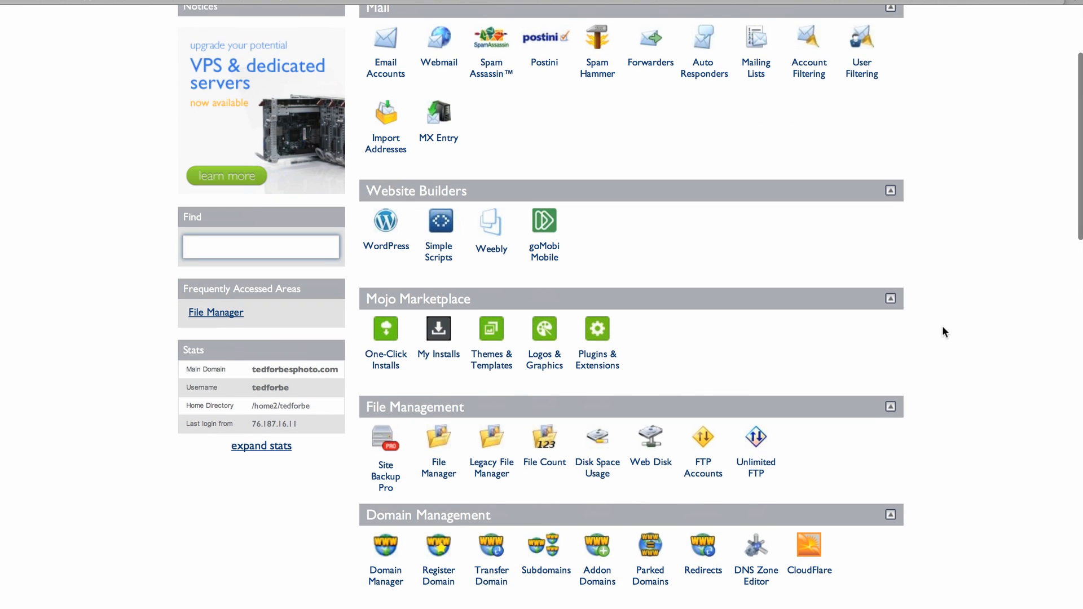
pyautogui.scroll(-4, 945, 331)
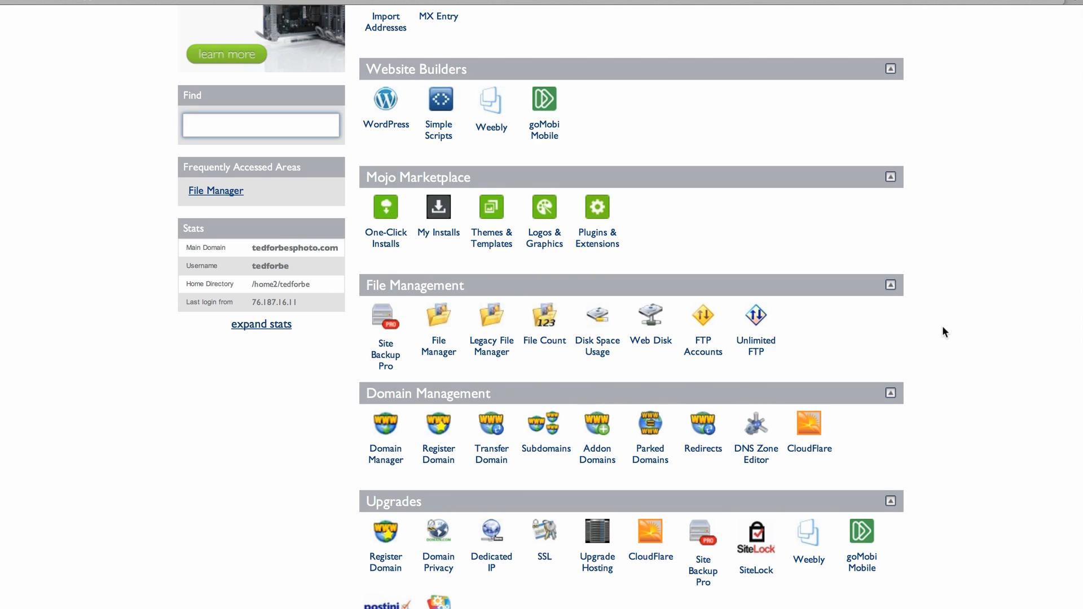
pyautogui.scroll(-4, 942, 327)
pyautogui.scroll(-2, 942, 327)
pyautogui.scroll(4, 942, 328)
pyautogui.scroll(4, 943, 327)
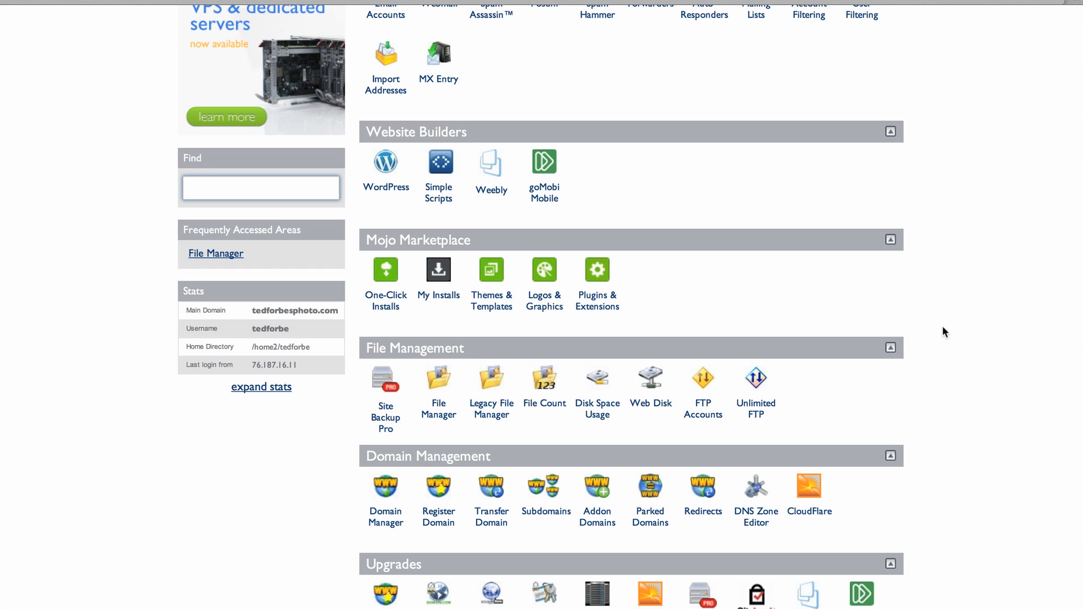
pyautogui.scroll(-4, 943, 331)
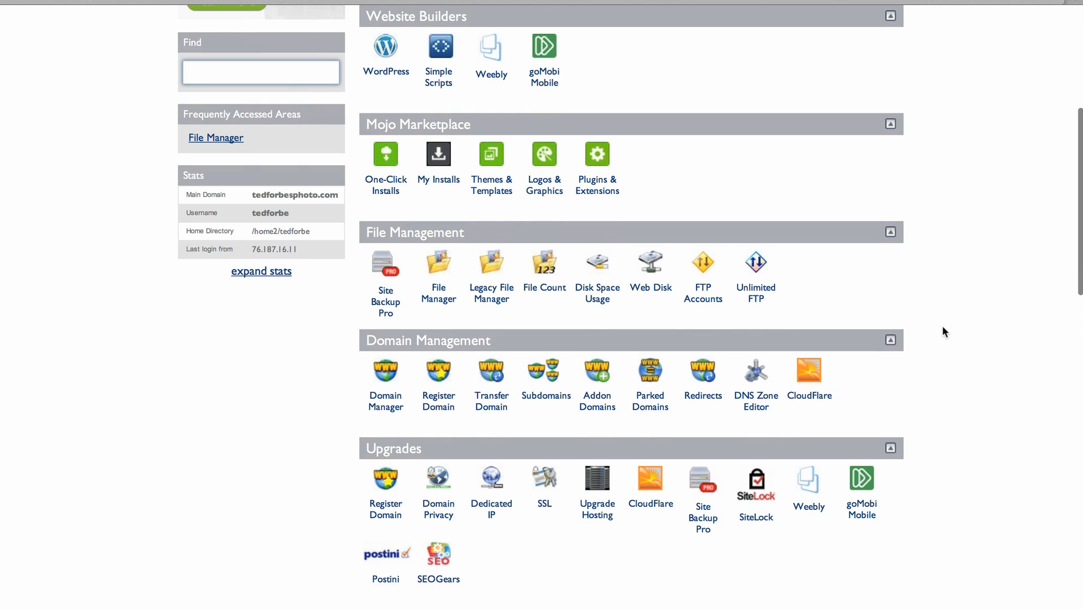
pyautogui.scroll(5, 943, 332)
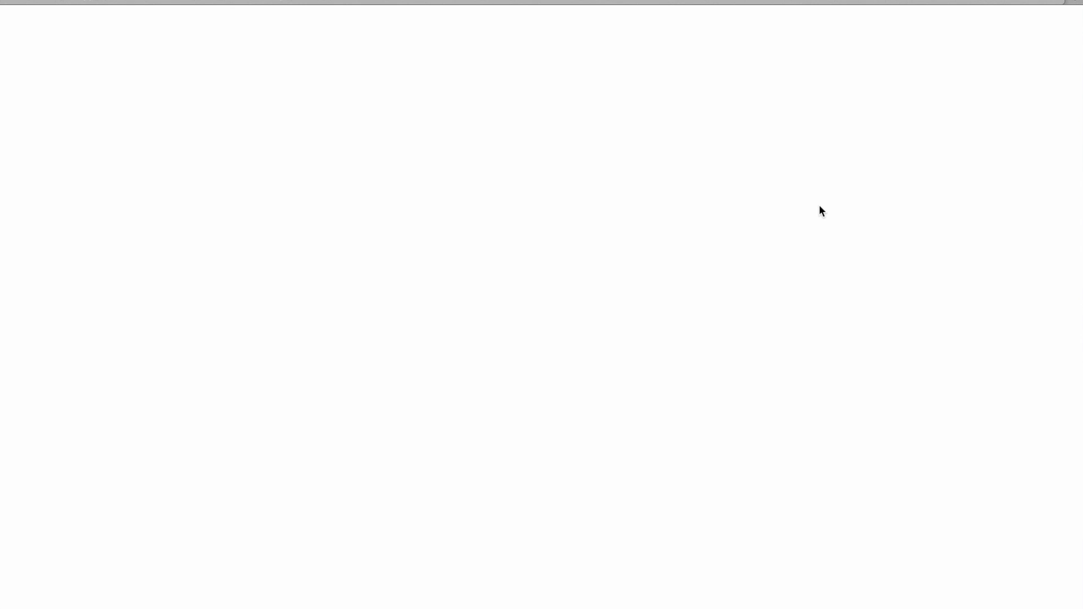
# - Load the local server index and the MAMP start page in Safari
pyautogui.write('lo')
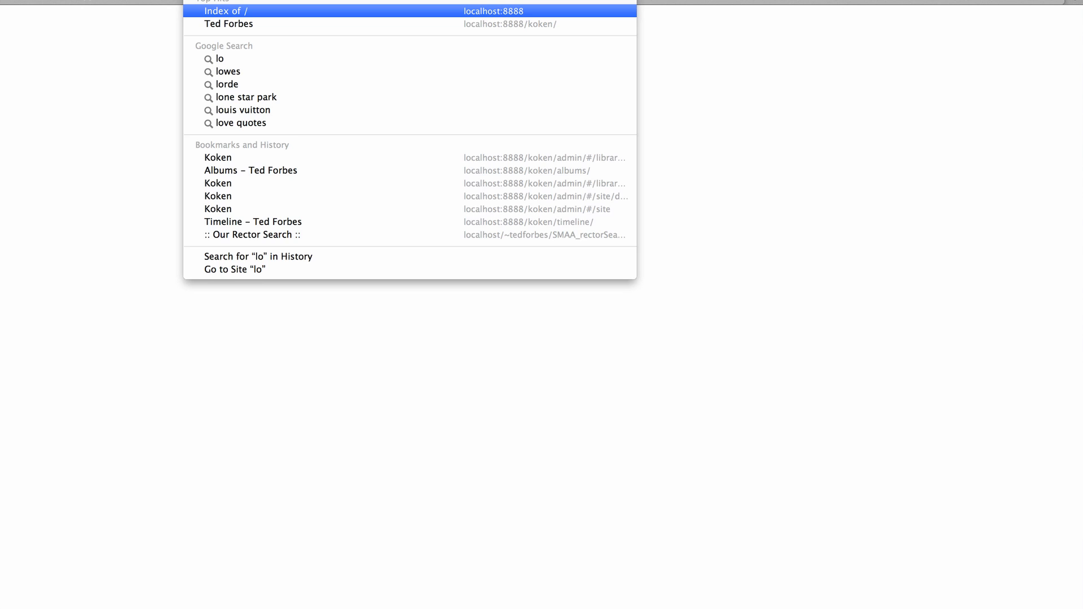
pyautogui.press('Return')
pyautogui.press('super+Tab')
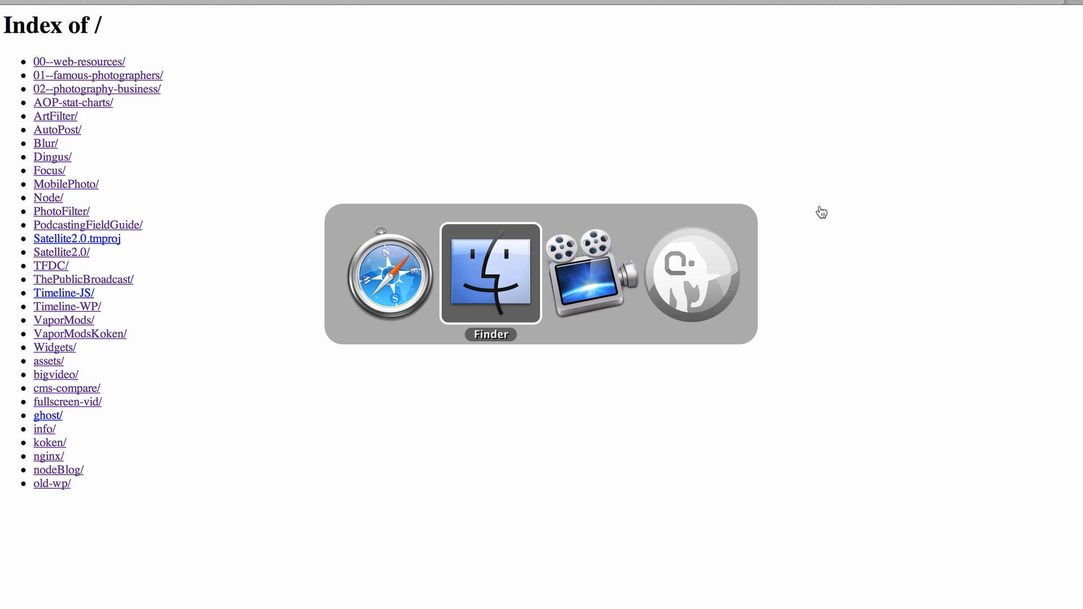
pyautogui.press('super+Tab')
pyautogui.press('super+Tab')
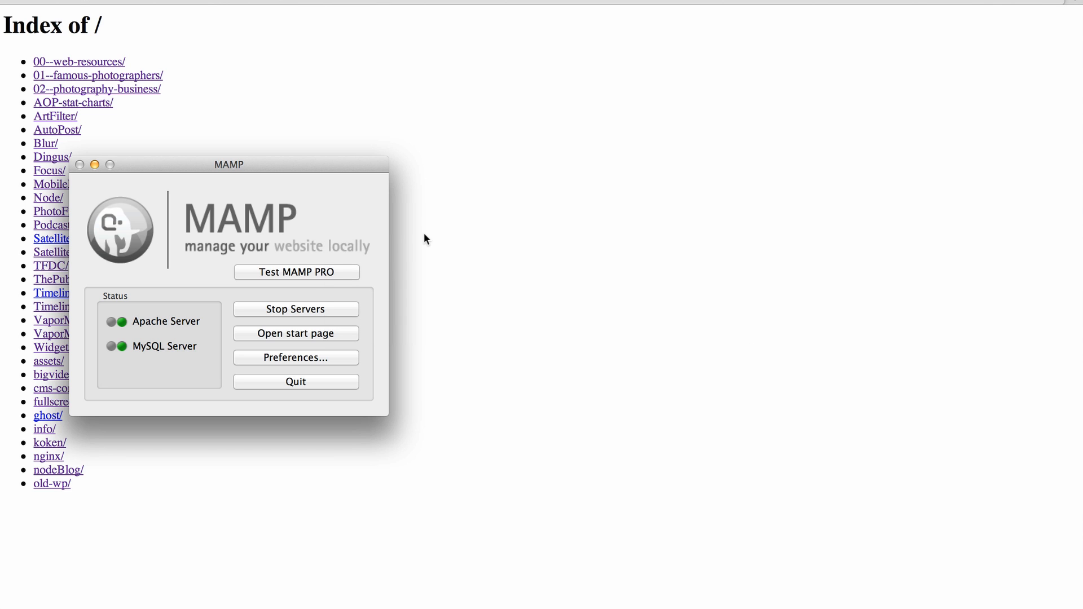
pyautogui.click(451, 215)
pyautogui.press('super+l')
pyautogui.write('ma')
pyautogui.press('Return')
# - Create a new database named kokendemo in phpMyAdmin's Databases page
pyautogui.click(203, 29)
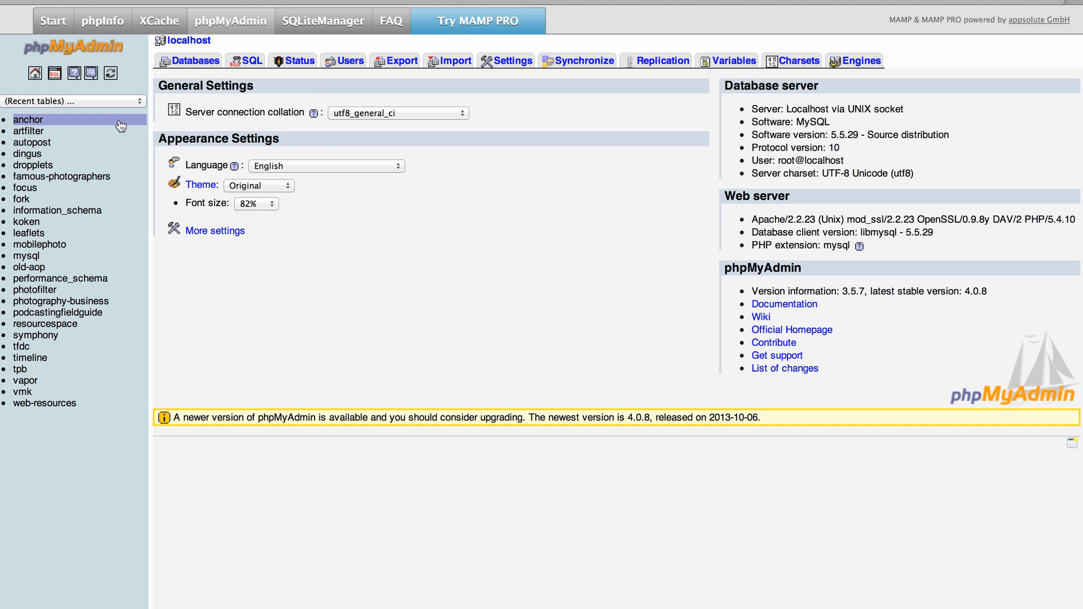
pyautogui.click(191, 63)
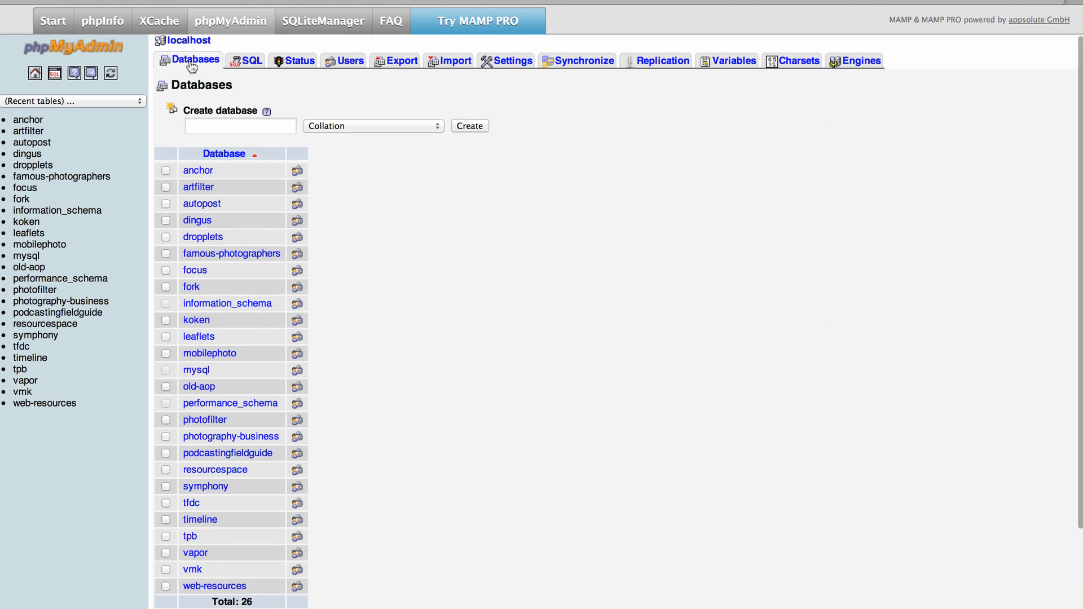
pyautogui.click(230, 128)
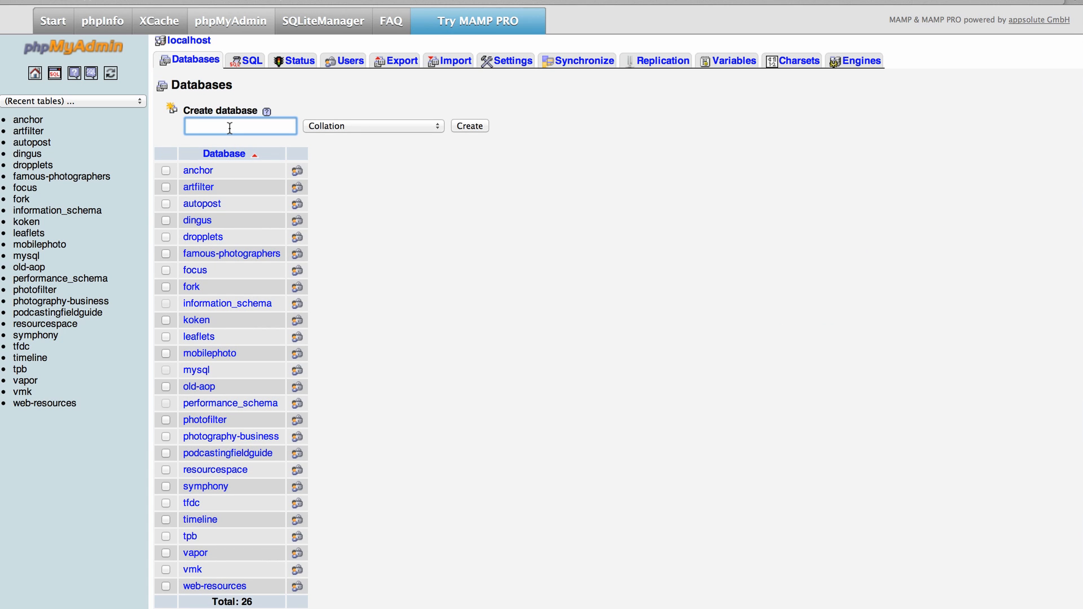
pyautogui.write('kokendemo')
pyautogui.press('Return')
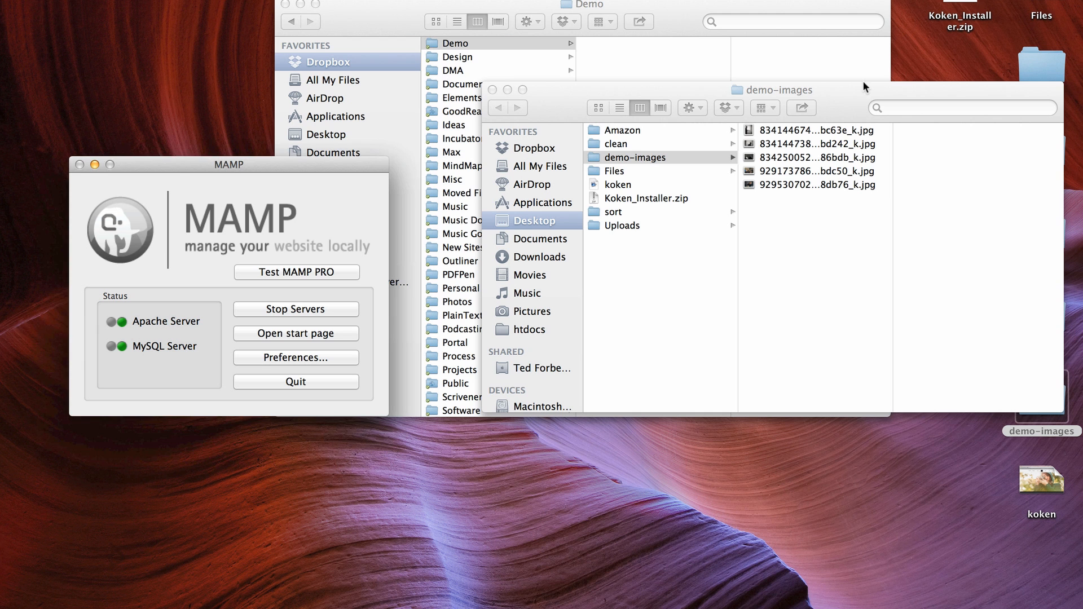
# - Close the demo-images window, unzip Koken_Installer.zip and select index.php inside its koken folder
pyautogui.press('super+w')
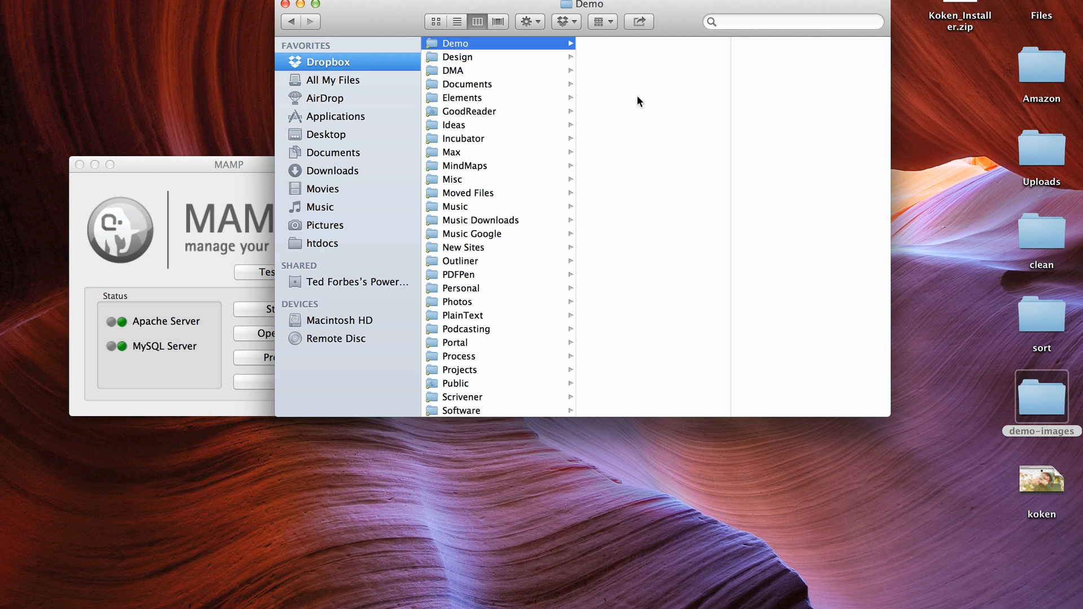
pyautogui.click(967, 1)
pyautogui.doubleClick(968, 1)
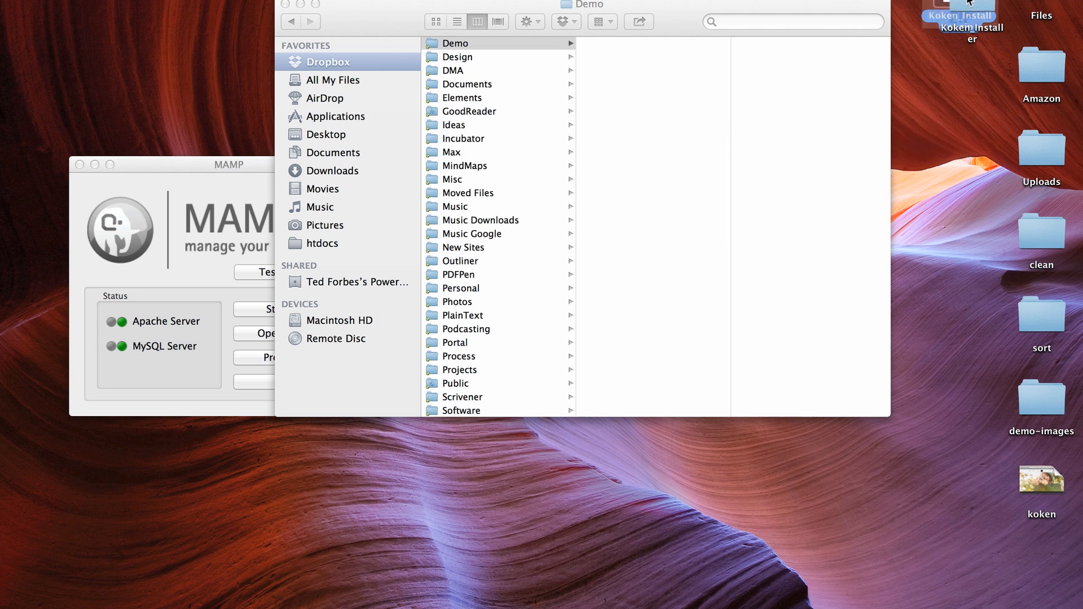
pyautogui.doubleClick(979, 3)
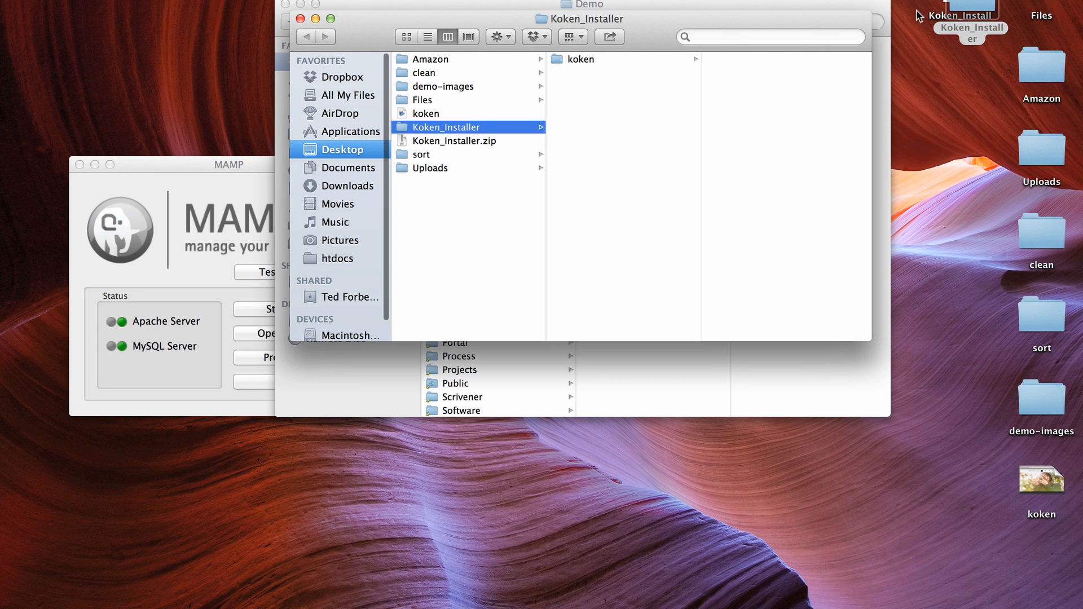
pyautogui.click(641, 59)
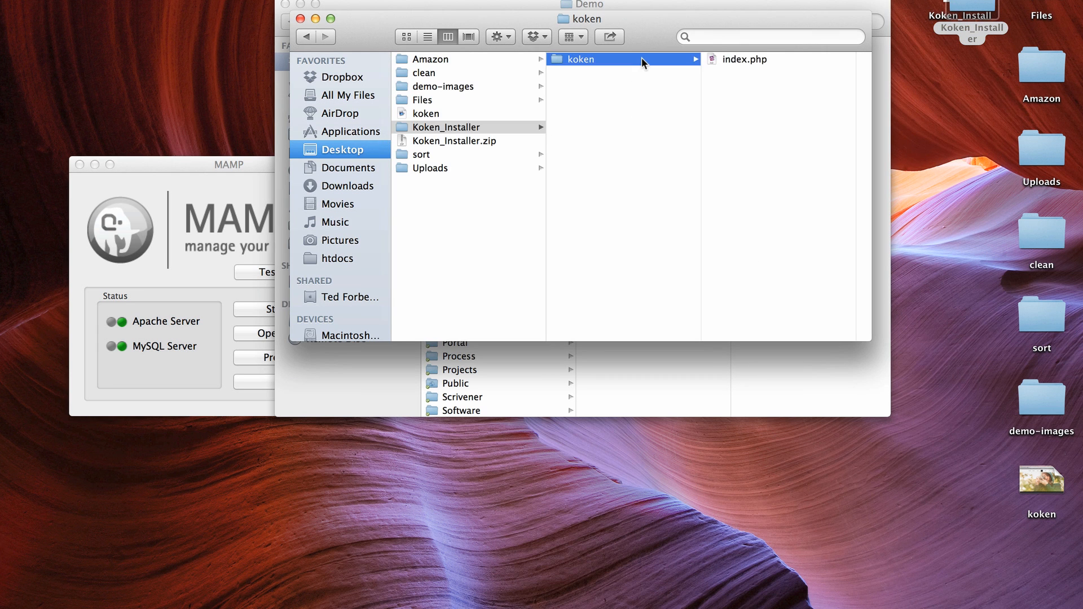
pyautogui.press('Right')
# - Copy index.php into the Dropbox Demo folder and close the koken folder window
pyautogui.moveTo(641, 32); pyautogui.dragTo(833, 225)
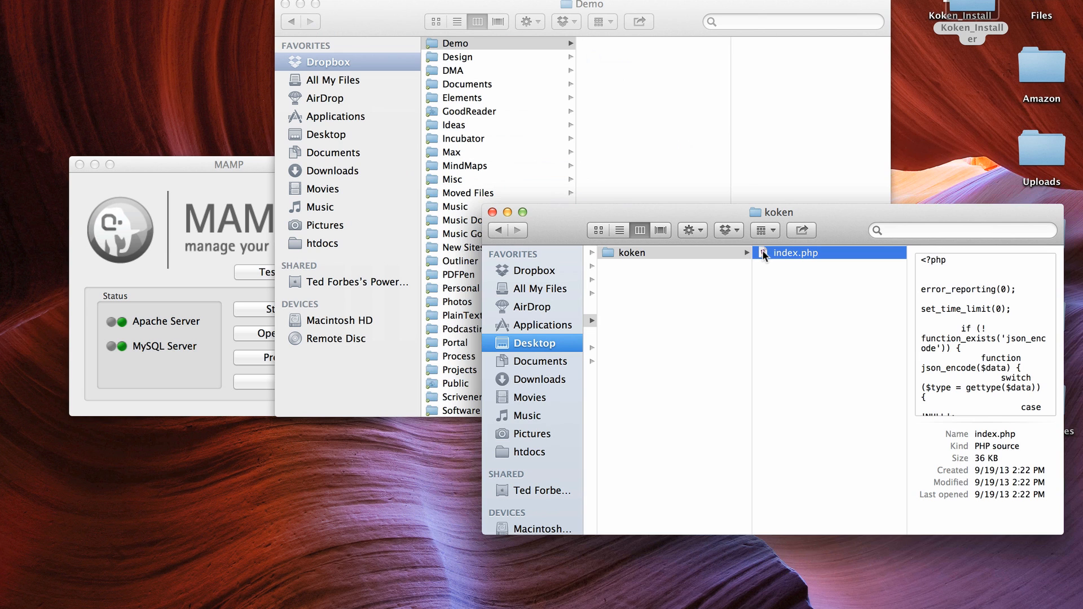
pyautogui.moveTo(762, 250); pyautogui.dragTo(682, 166)
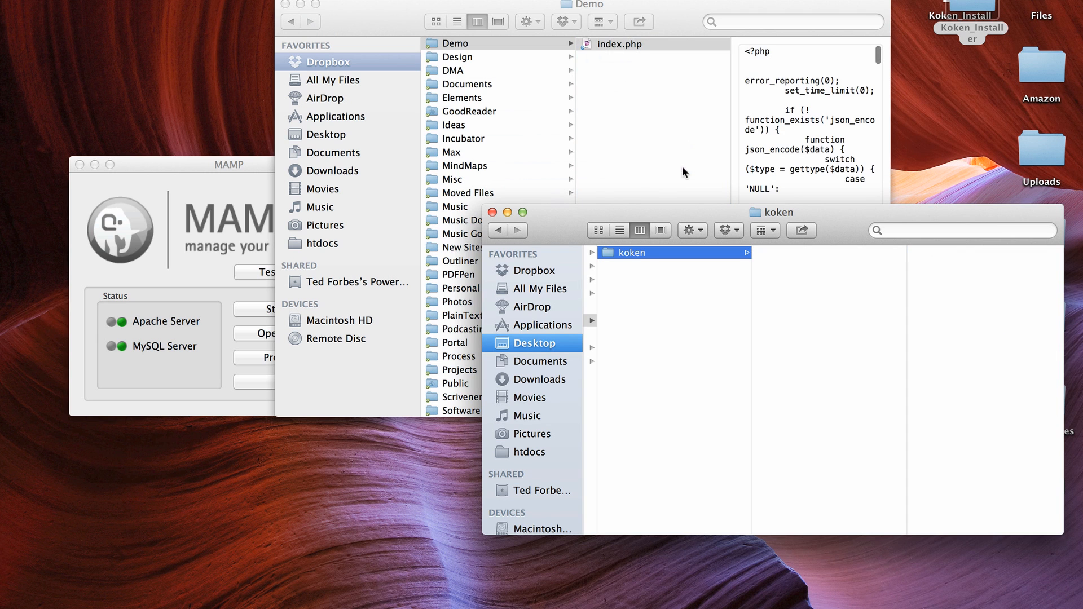
pyautogui.click(492, 212)
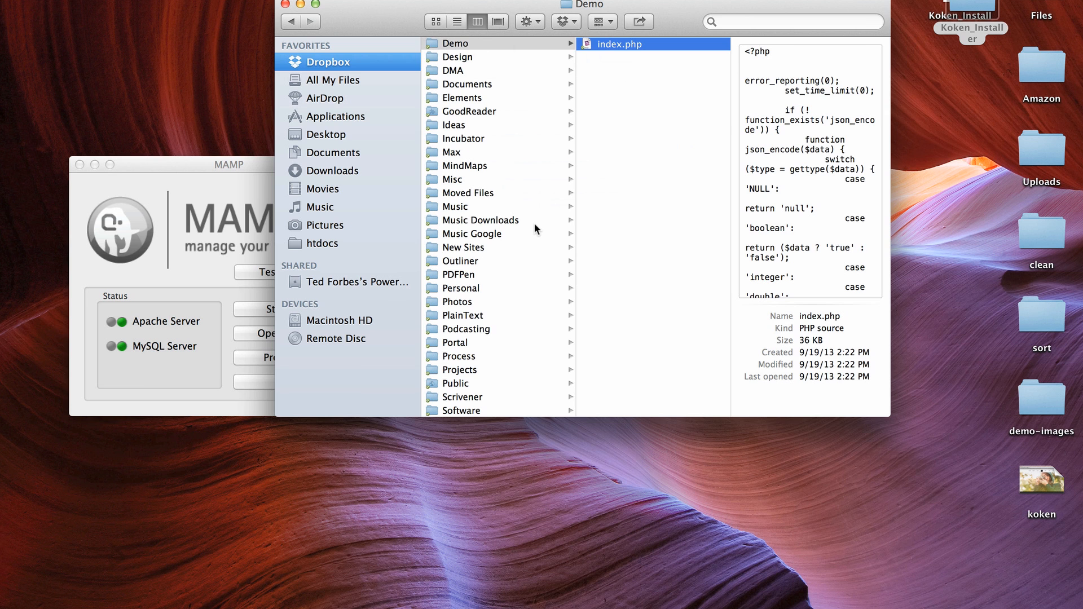
pyautogui.press('super+Tab')
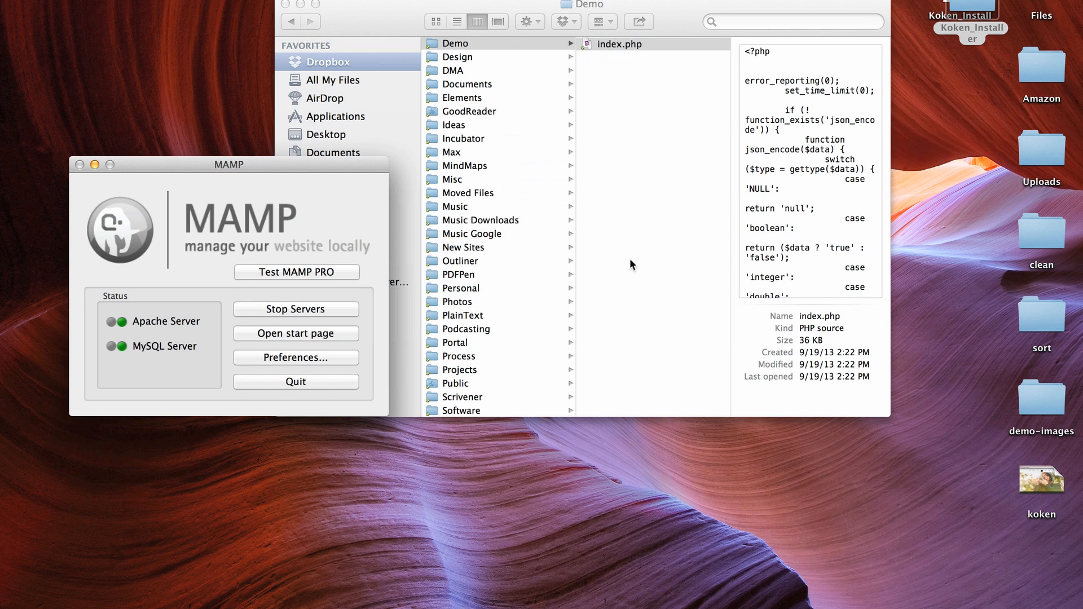
pyautogui.press('super+Tab')
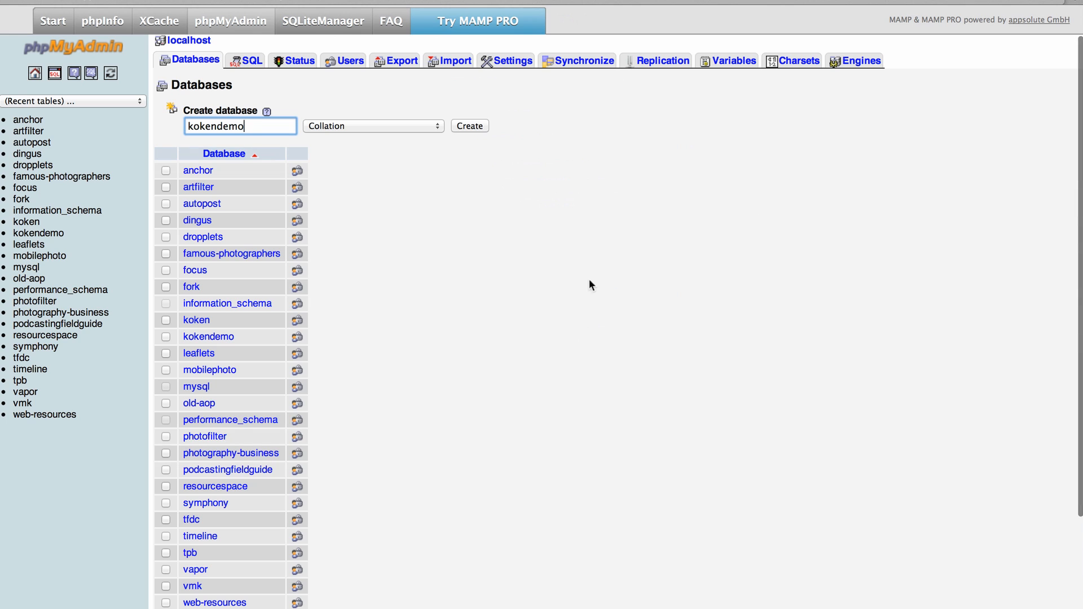
pyautogui.click(287, 3)
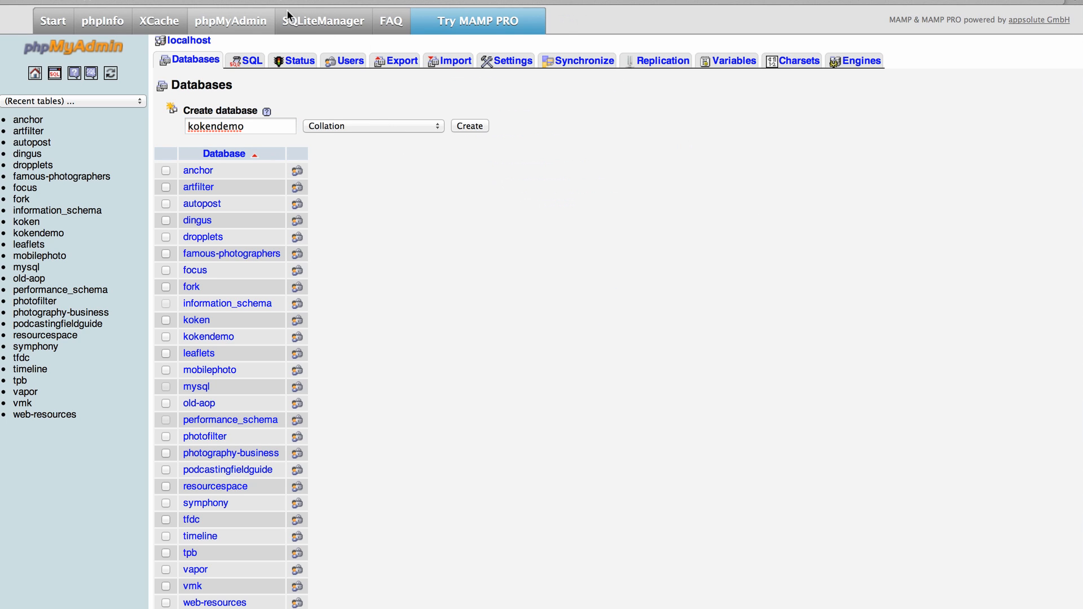
pyautogui.write('d')
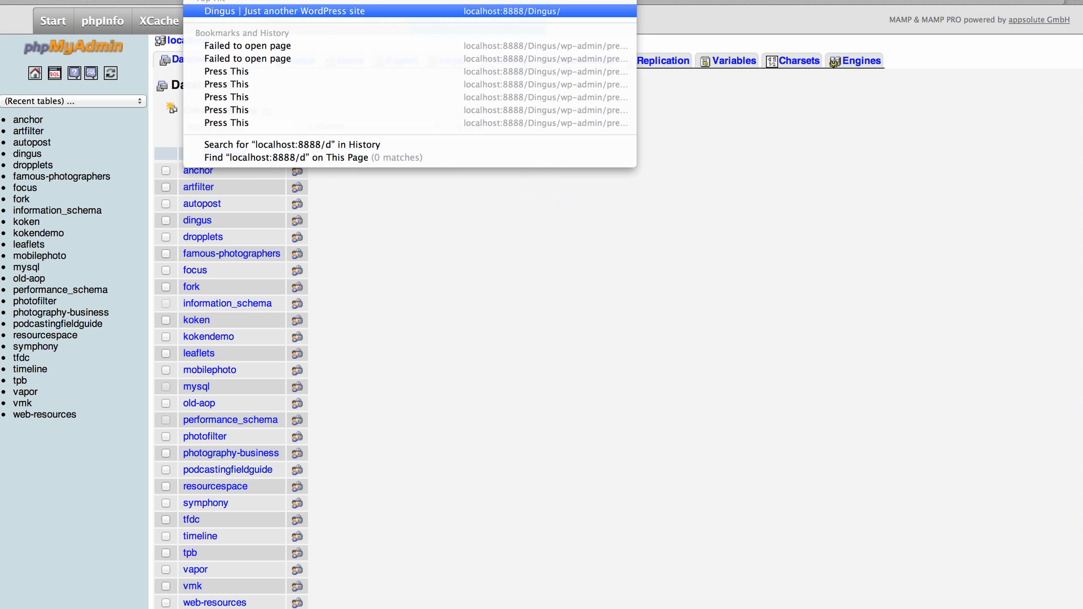
pyautogui.press('Return')
pyautogui.click(45, 401)
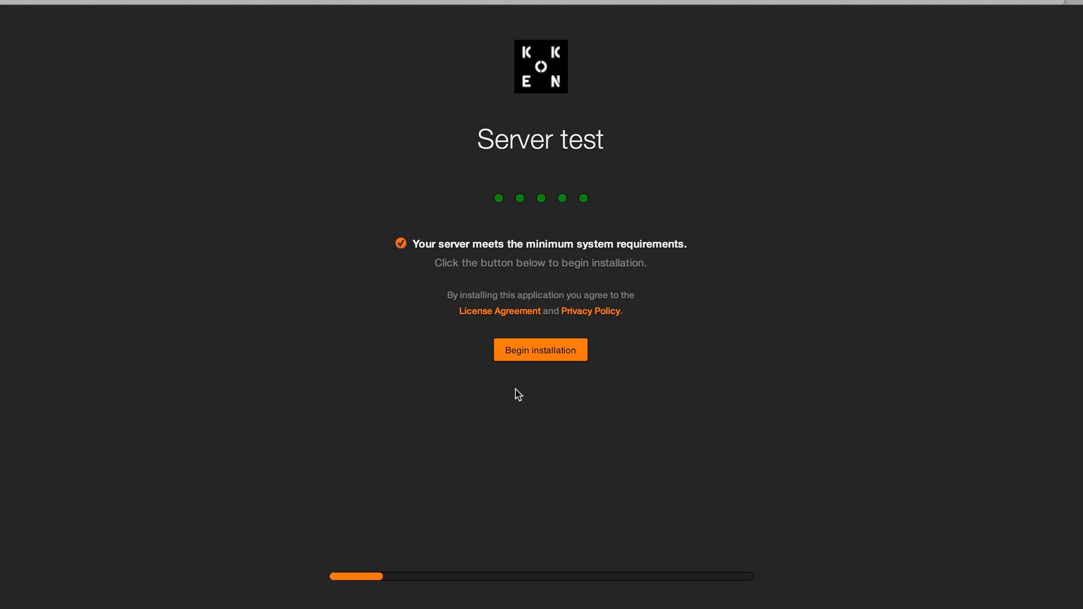
# - Begin installation and enter the administrator's first name, last name, e-mail and password
pyautogui.click(538, 361)
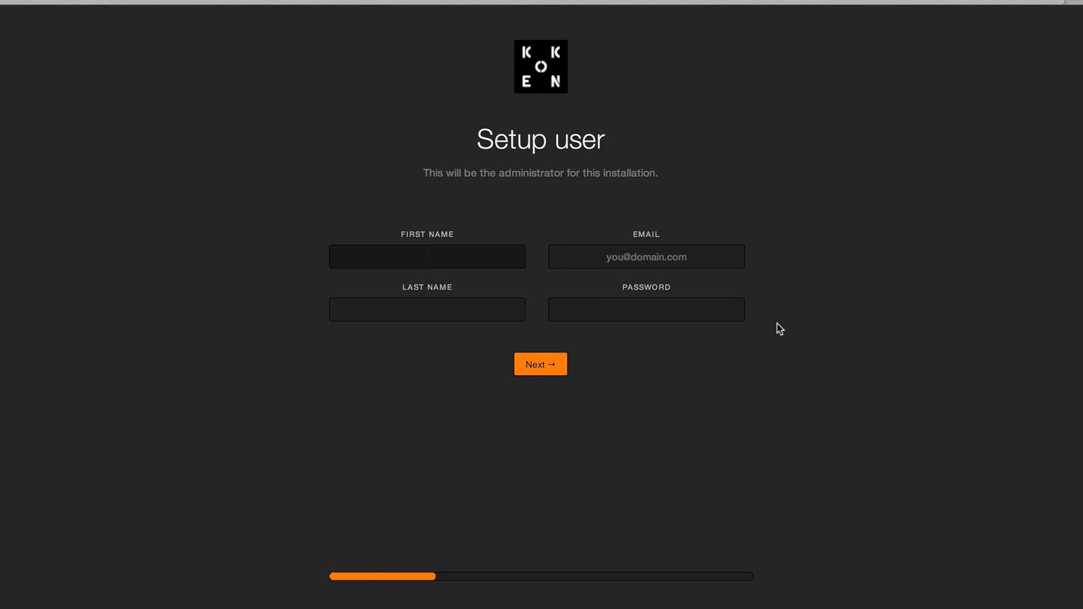
pyautogui.write('Ted')
pyautogui.press('Tab')
pyautogui.write('Forbes')
pyautogui.press('Tab')
pyautogui.write(';g')
pyautogui.press('super+a')
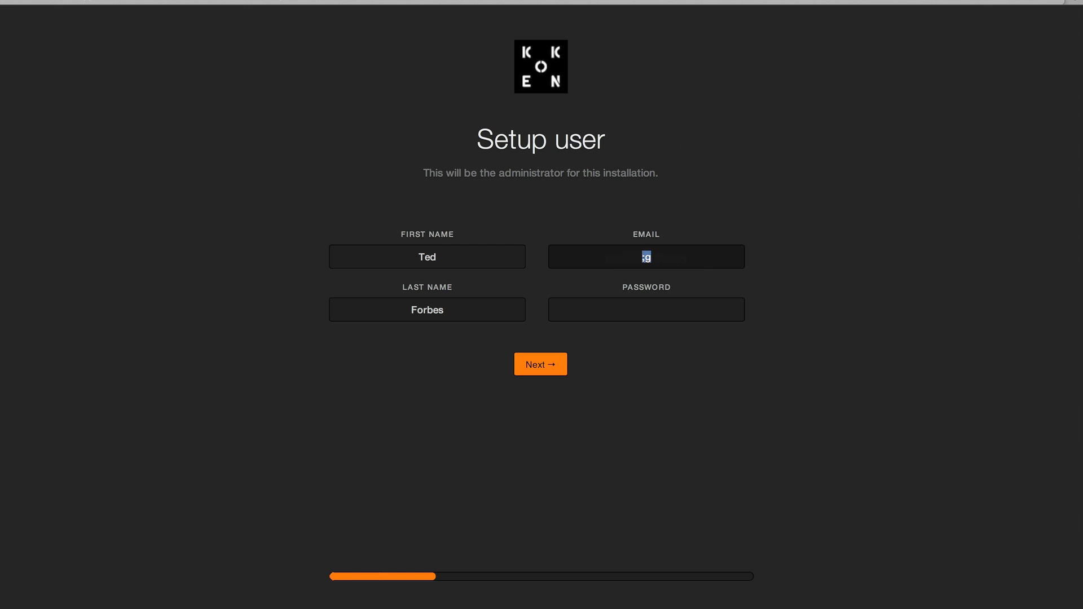
pyautogui.press('Return')
pyautogui.write('*******')
pyautogui.press('Return')
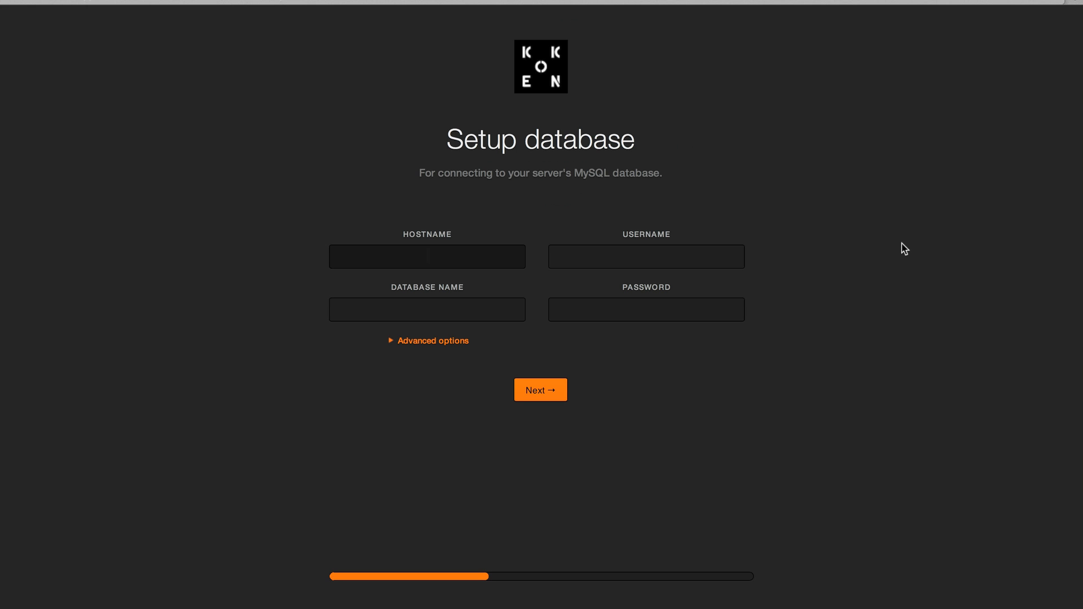
# - Enter host localhost, database kokendemo, user root and the database password, then continue
pyautogui.write('localhost')
pyautogui.press('Tab')
pyautogui.write('kokend')
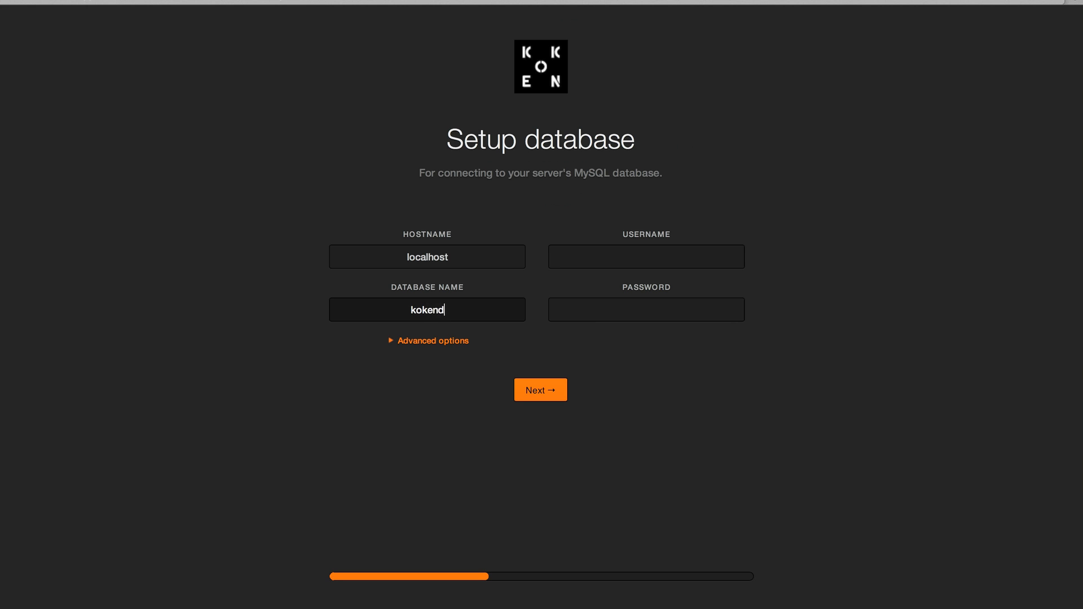
pyautogui.write('emo')
pyautogui.press('Tab')
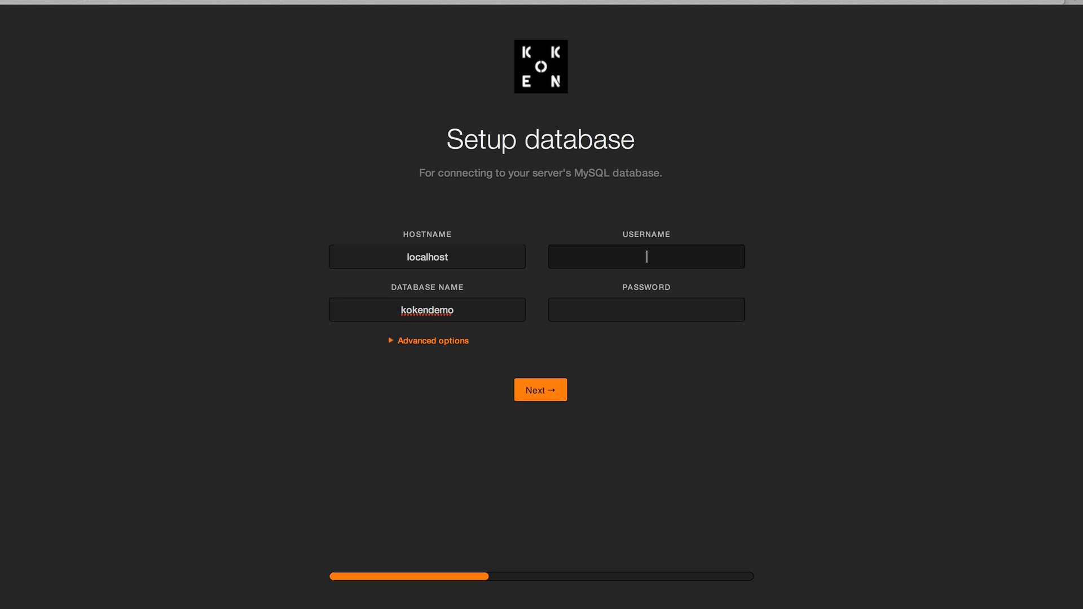
pyautogui.write('root')
pyautogui.press('Tab')
pyautogui.write('root')
pyautogui.click(532, 390)
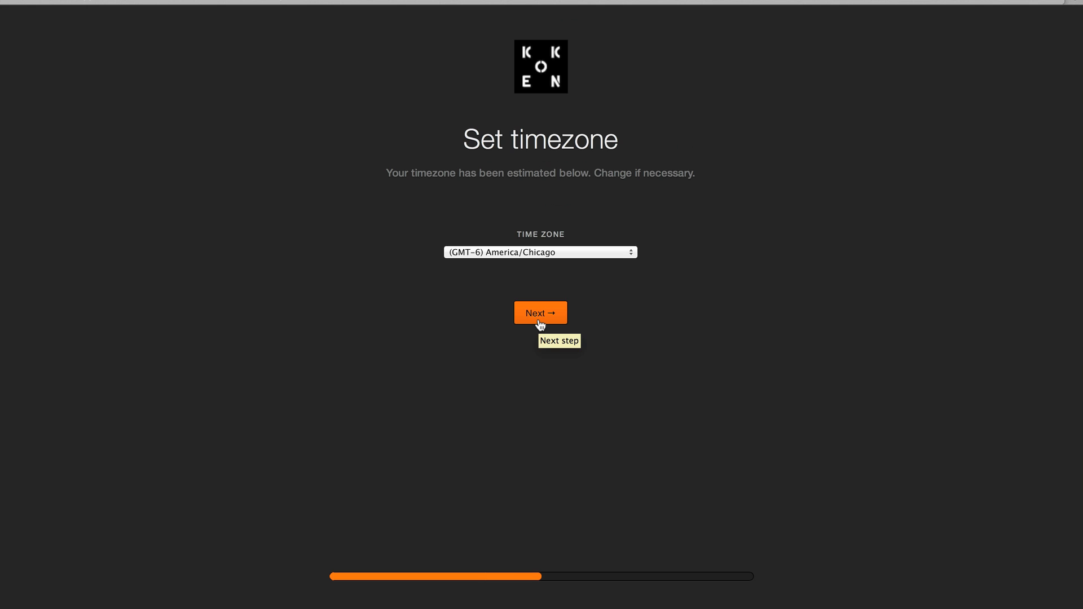
# - Keep (GMT-6) America/Chicago as the time zone and decline the Keep in touch newsletter
pyautogui.click(594, 251)
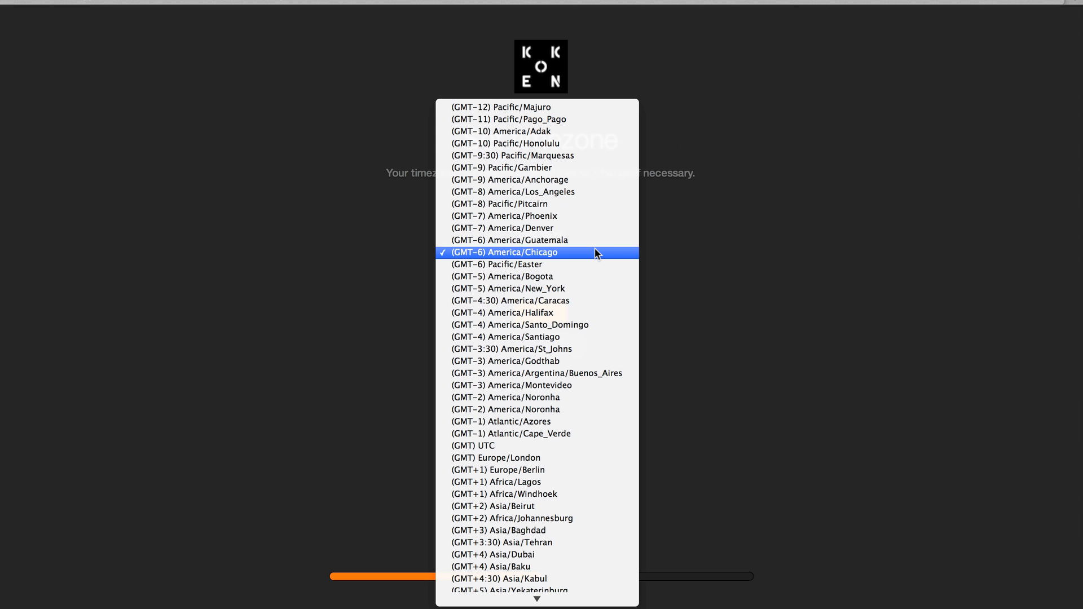
pyautogui.click(740, 283)
pyautogui.click(552, 316)
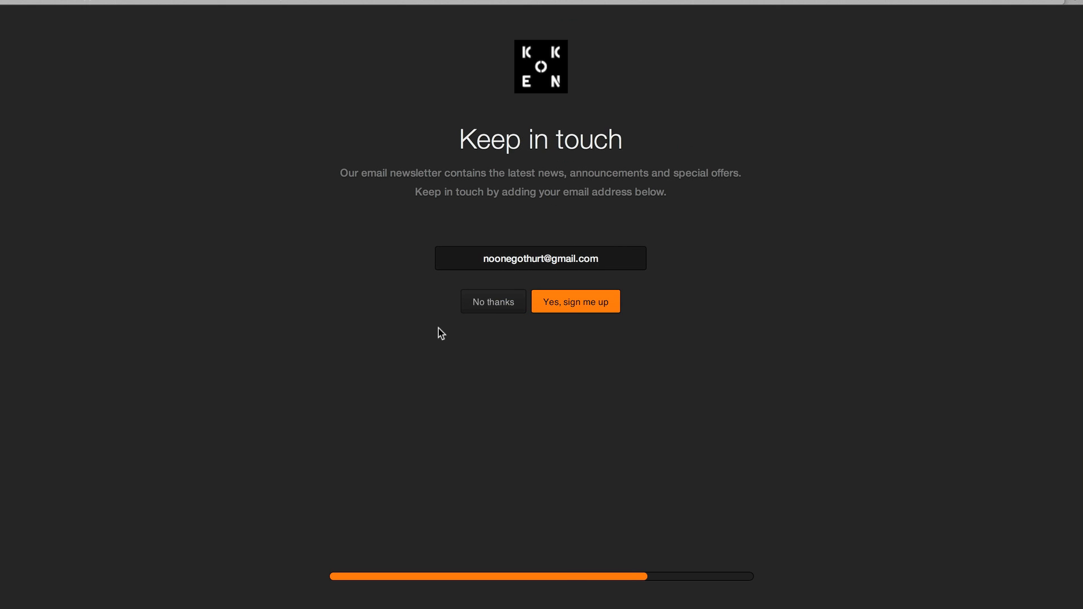
pyautogui.click(480, 307)
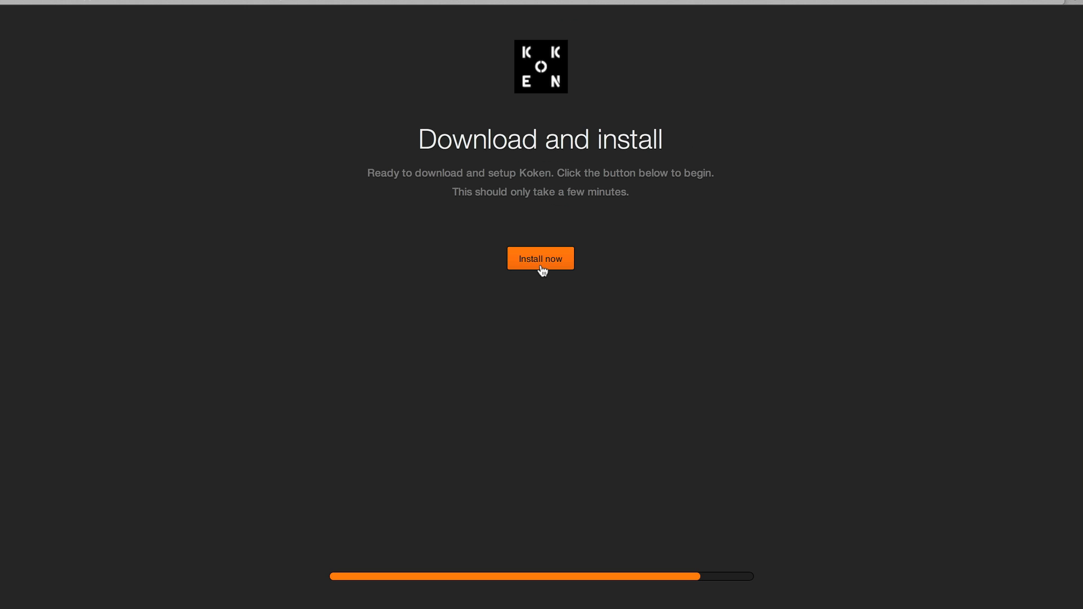
# - Run Install now so Koken downloads and installs through to Installation complete
pyautogui.click(542, 270)
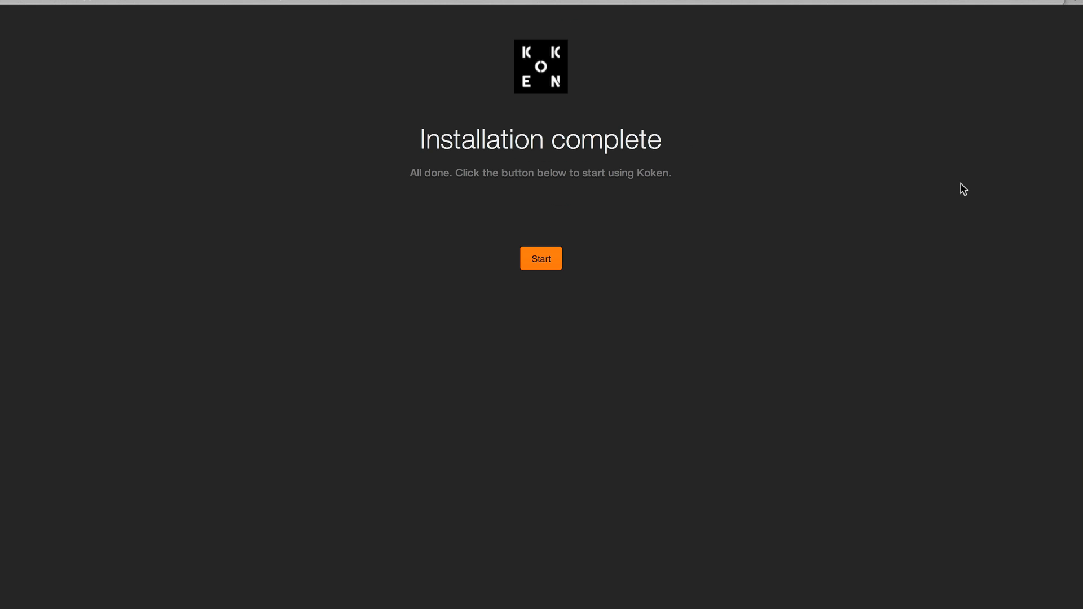
# - Start the new Koken install and sign in with the administrator's email and password
pyautogui.click(553, 260)
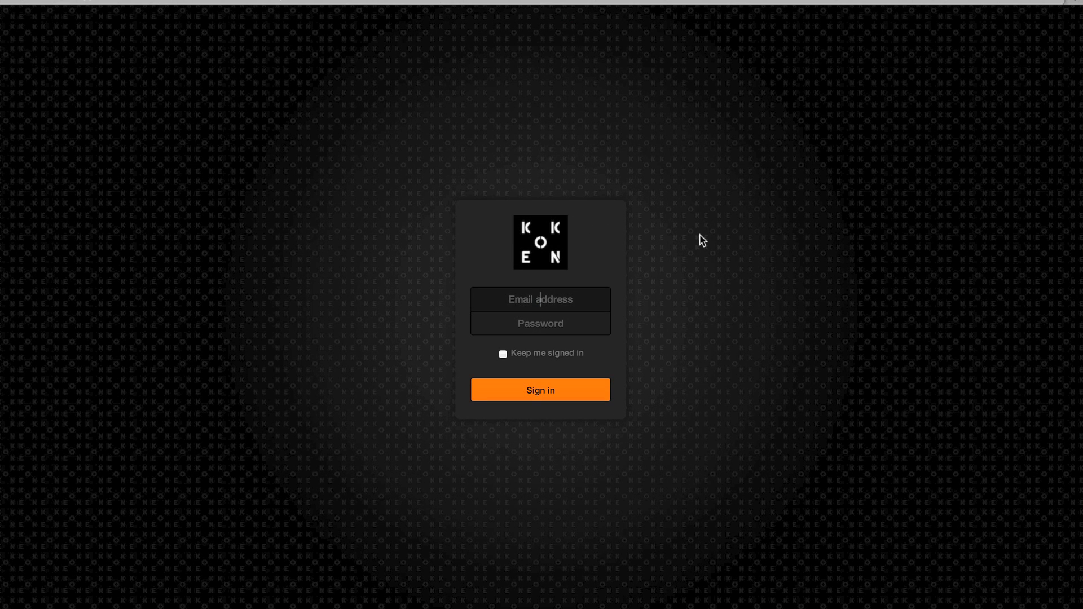
pyautogui.press('Tab')
pyautogui.write('•••••••')
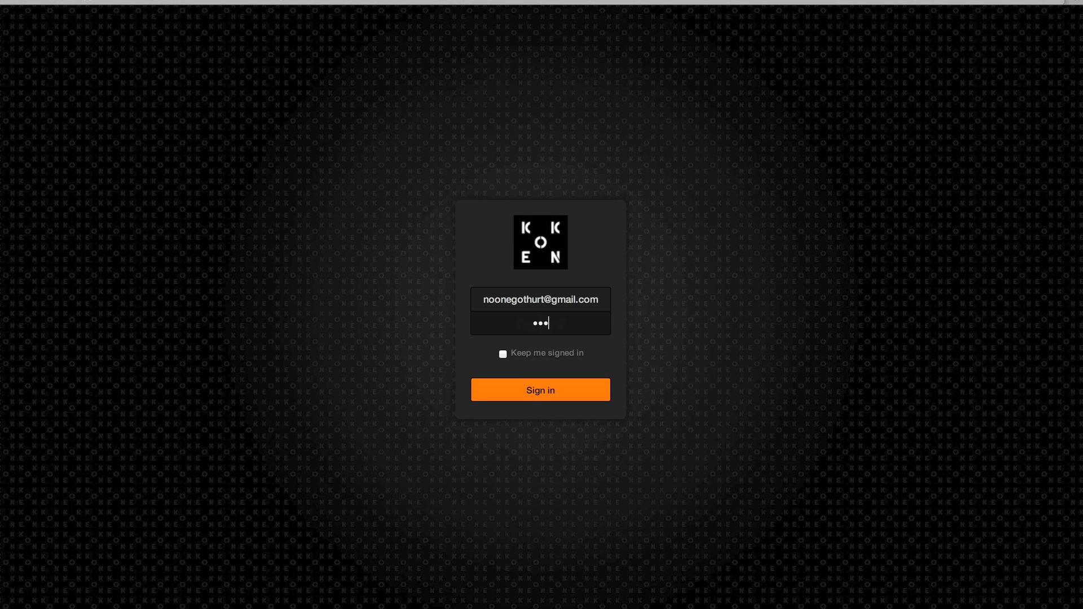
pyautogui.press('Return')
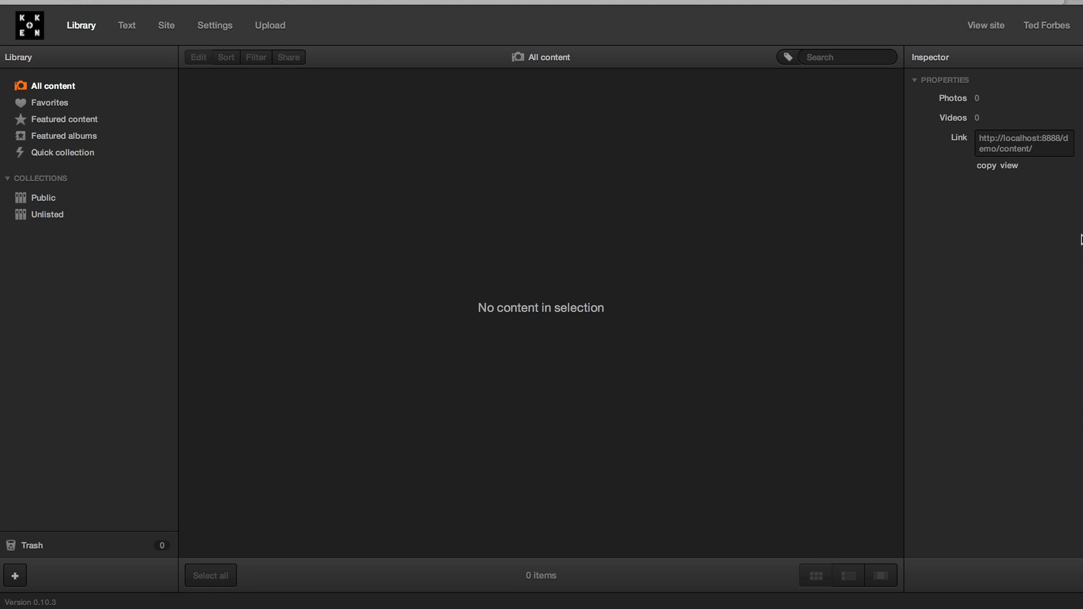
# - Queue the five jpg photos from the demo-images folder on Koken's upload page
pyautogui.moveTo(1080, 236); pyautogui.dragTo(921, 237)
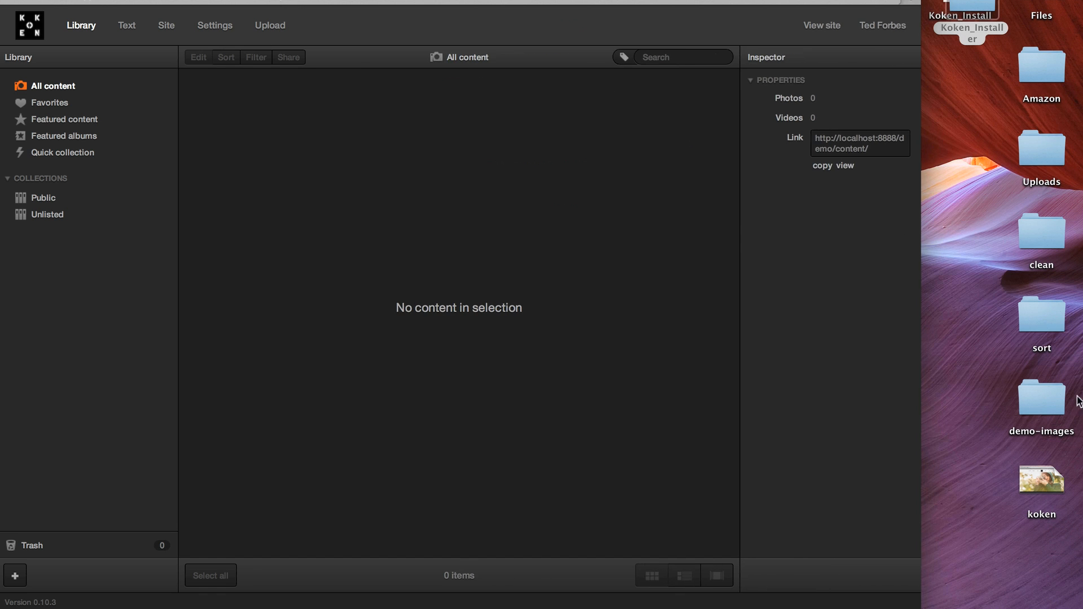
pyautogui.doubleClick(1047, 398)
pyautogui.moveTo(850, 205); pyautogui.dragTo(307, 259)
pyautogui.click(492, 90)
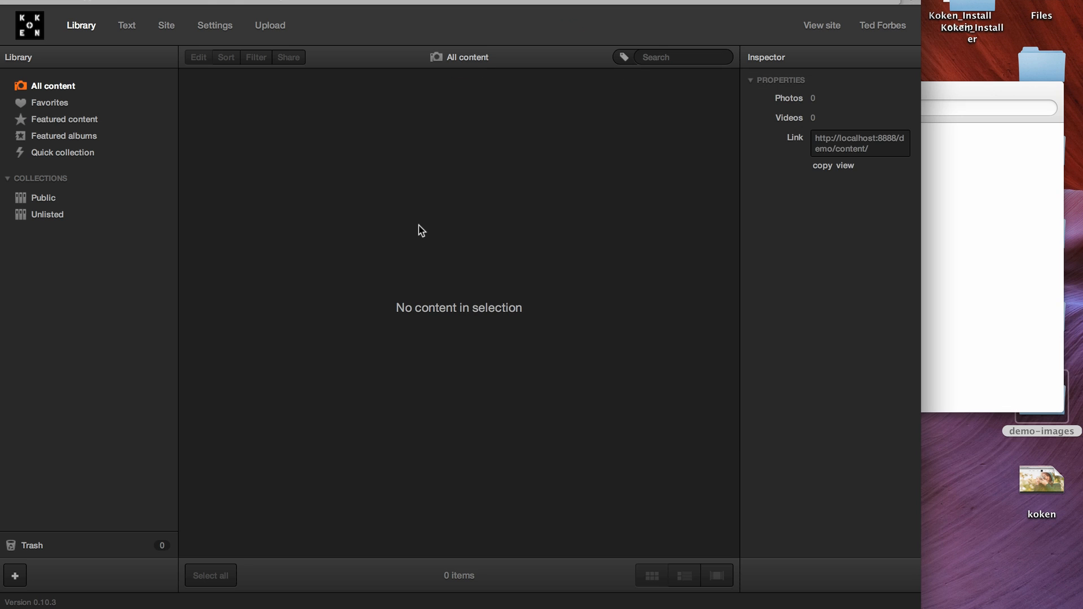
pyautogui.click(271, 26)
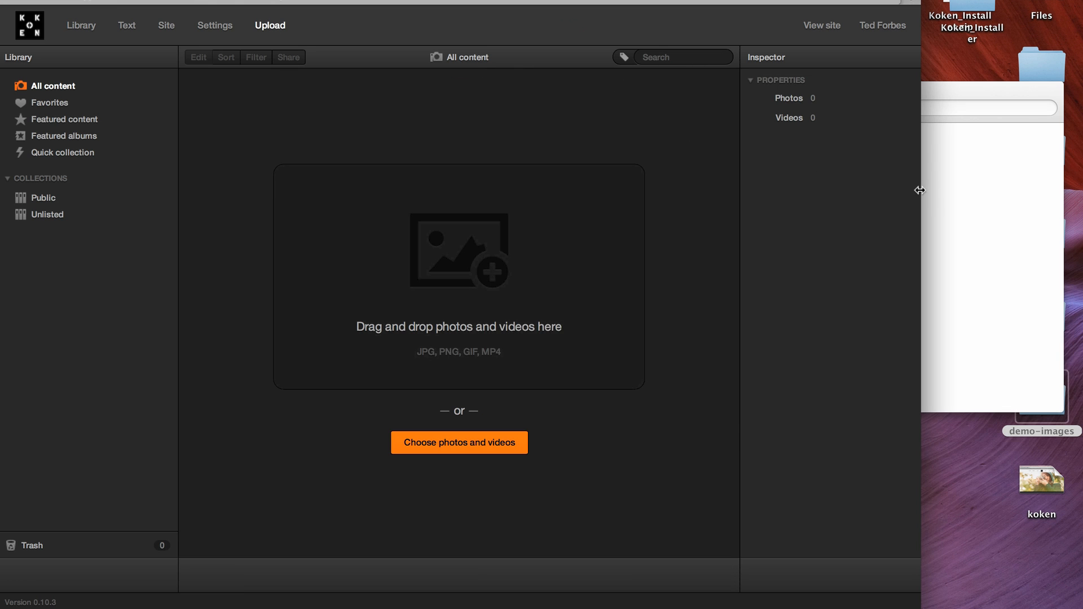
pyautogui.click(939, 193)
pyautogui.moveTo(751, 139); pyautogui.dragTo(317, 262)
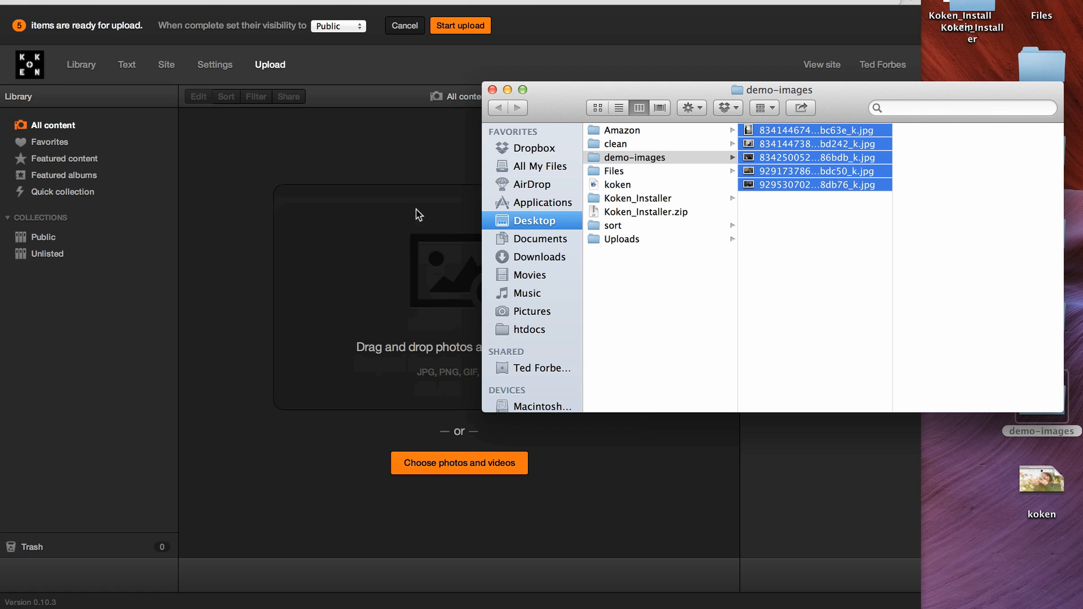
# - Close the demo folder windows, widen Koken, and start the public upload of the five photos
pyautogui.click(492, 90)
pyautogui.click(870, 492)
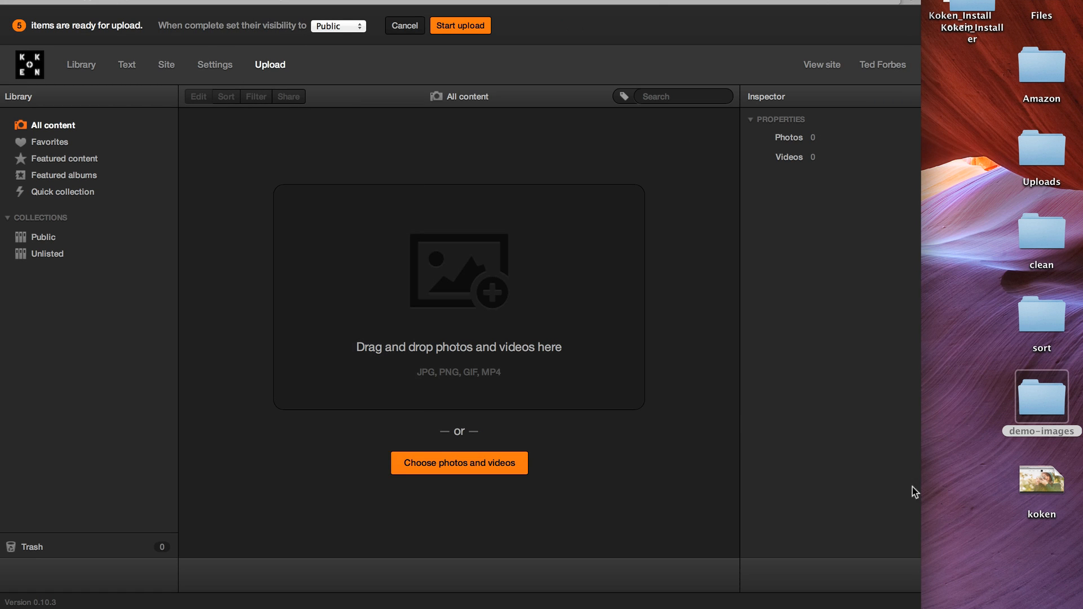
pyautogui.moveTo(920, 489); pyautogui.dragTo(1078, 472)
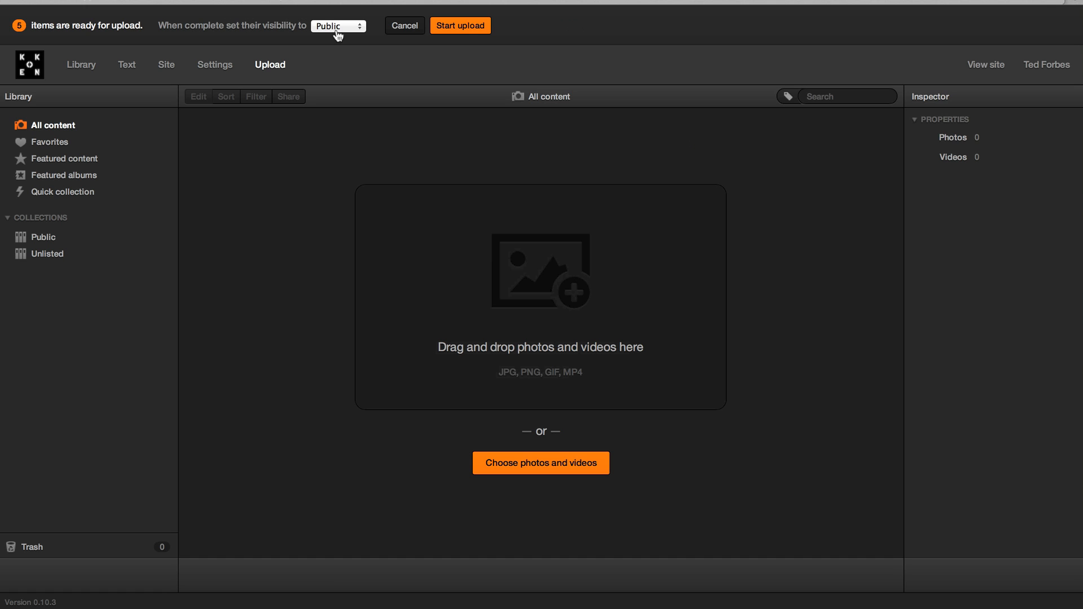
pyautogui.click(438, 26)
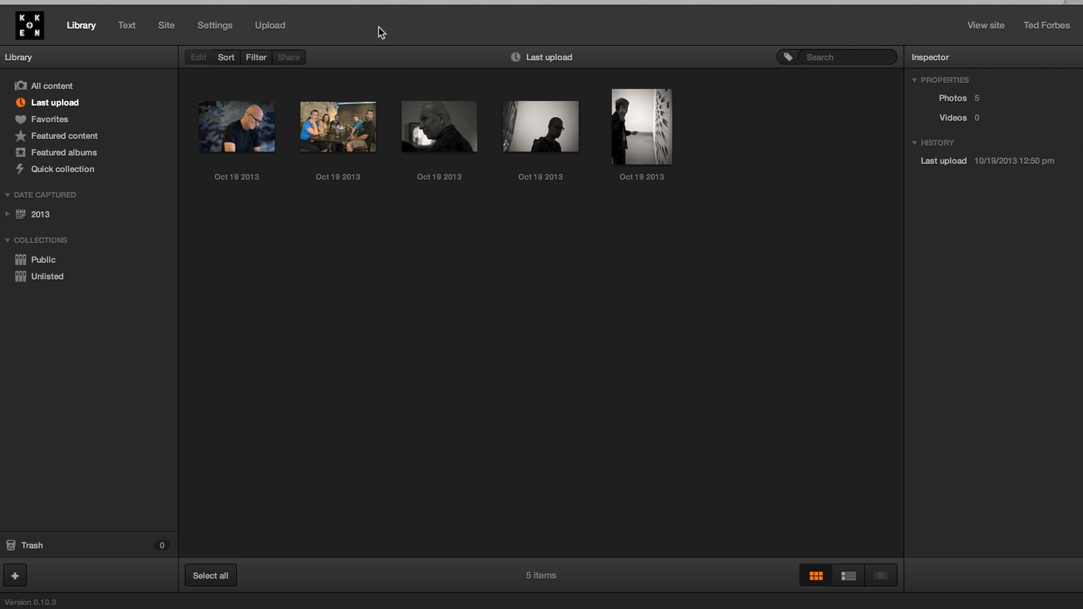
# - Browse the installed themes in the site editor and apply Madison to the site draft
pyautogui.click(167, 29)
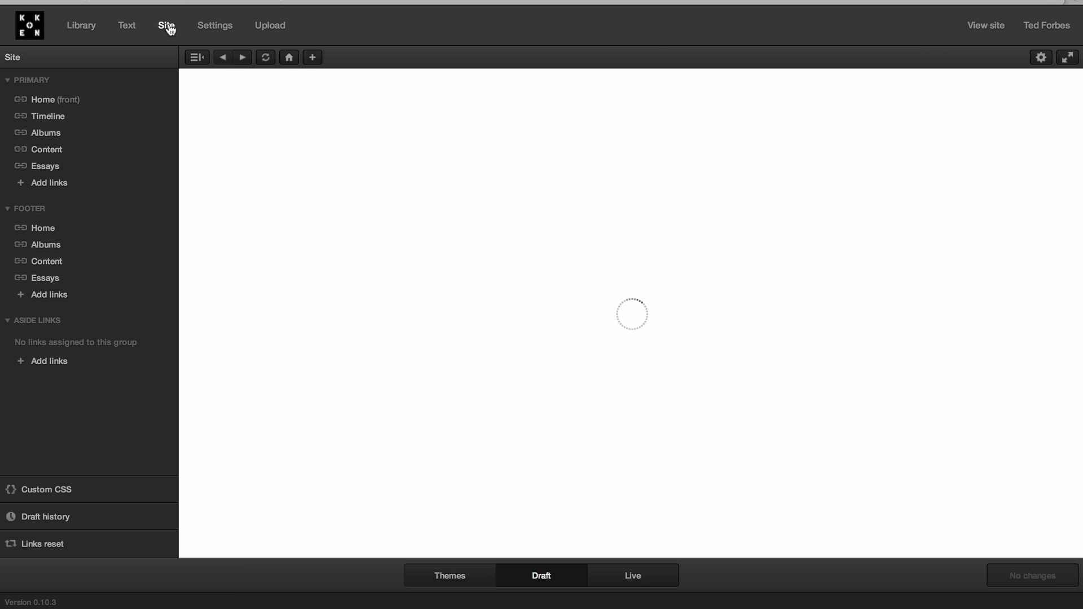
pyautogui.click(442, 575)
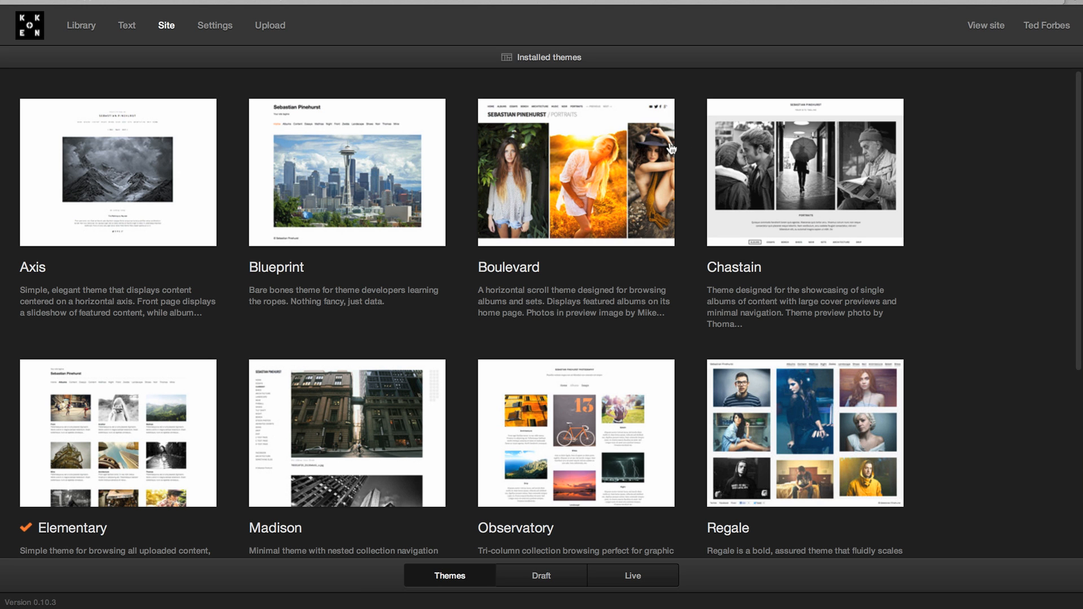
pyautogui.scroll(-5, 641, 373)
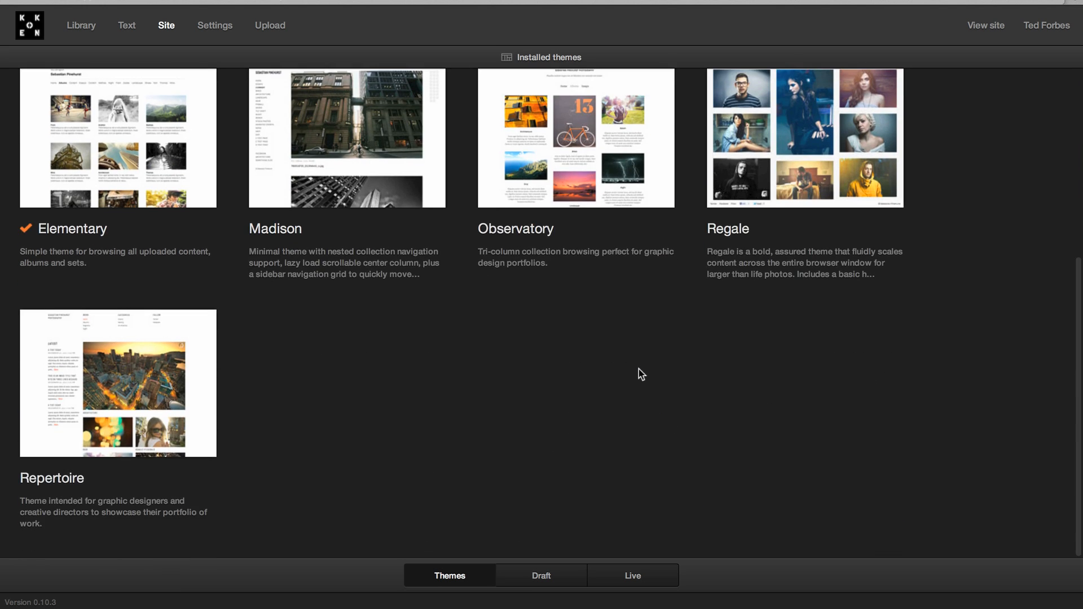
pyautogui.scroll(5, 638, 369)
pyautogui.scroll(-5, 640, 372)
pyautogui.scroll(5, 639, 372)
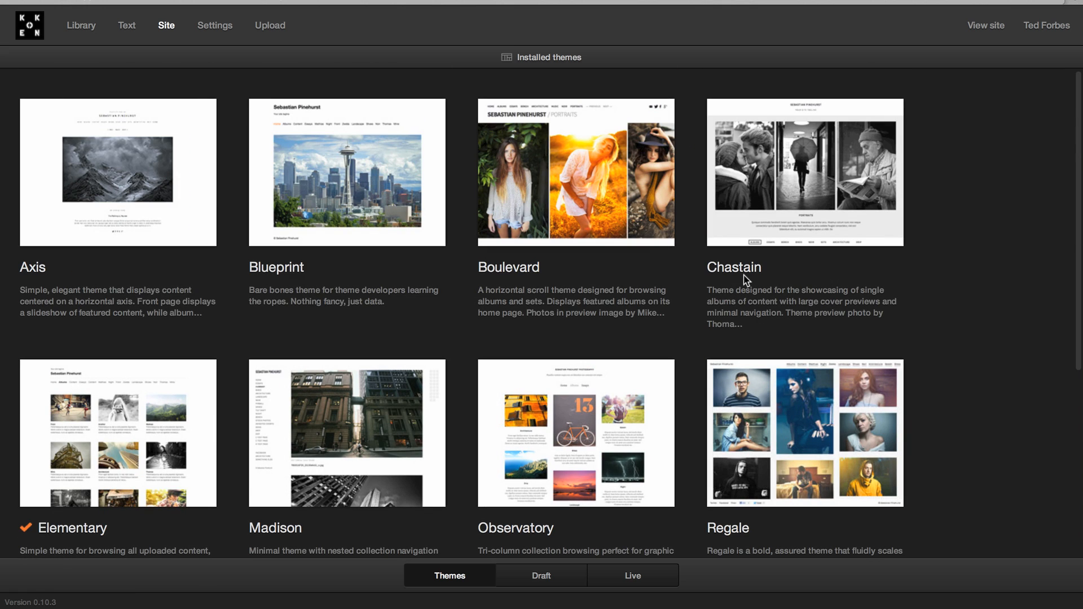
pyautogui.scroll(-4, 746, 279)
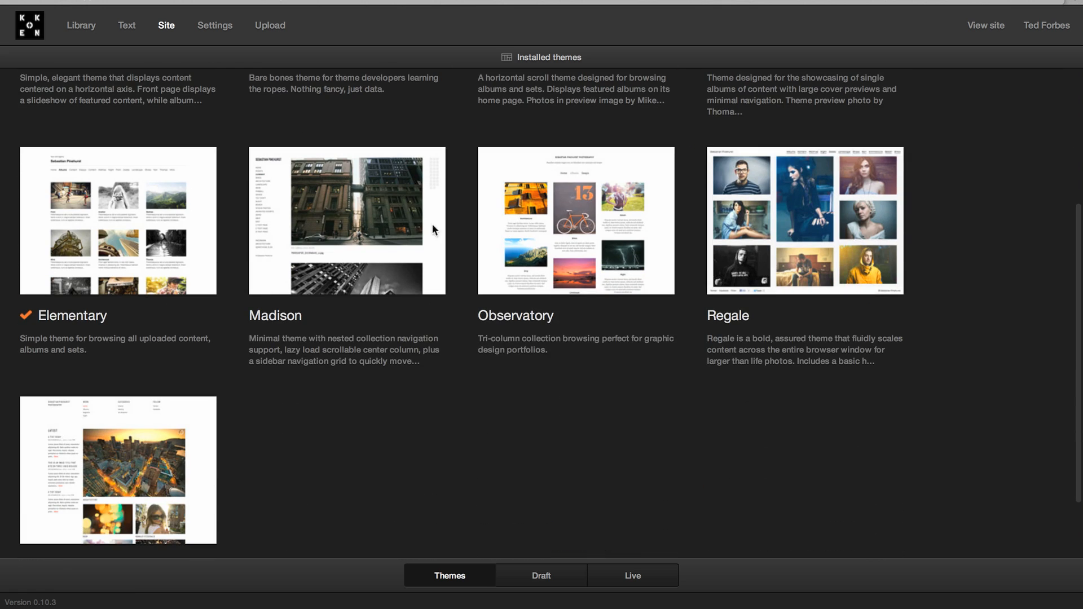
pyautogui.click(393, 219)
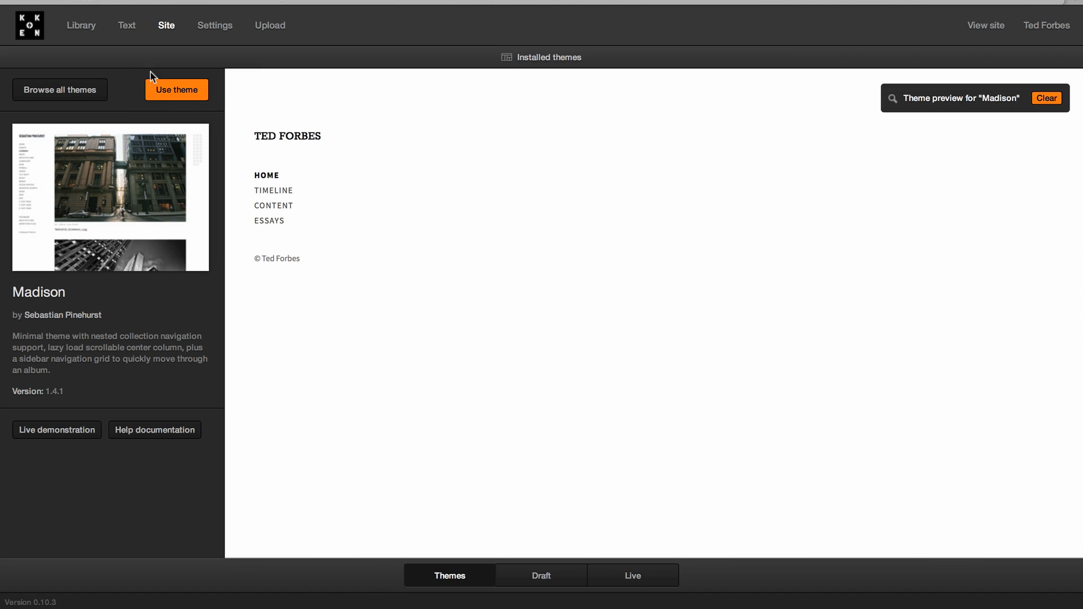
pyautogui.click(181, 96)
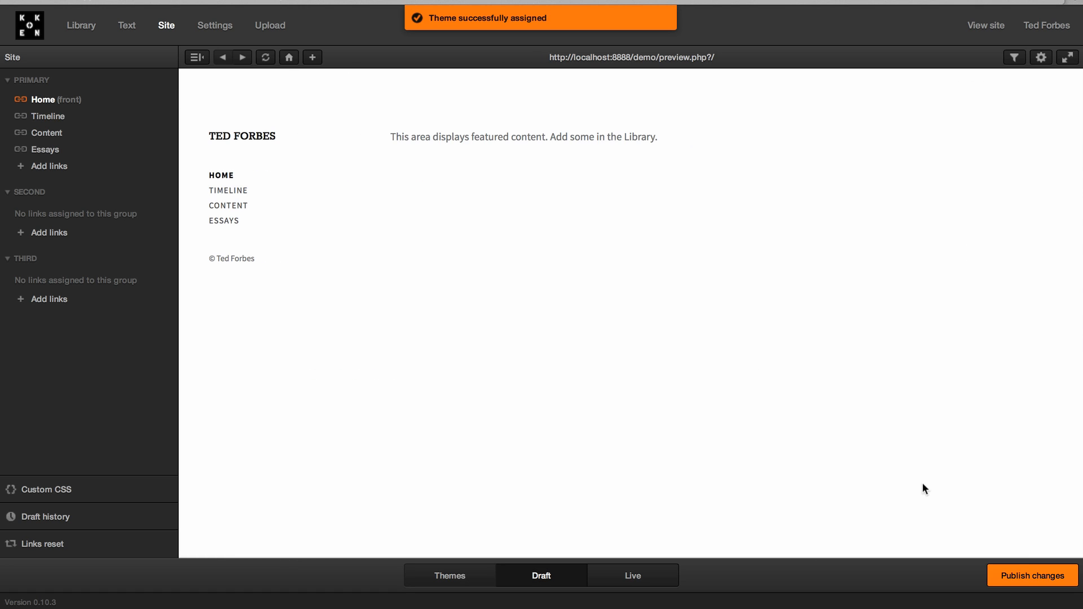
# - Publish the draft, confirm with 'Yes, change it', and view the live site in a new tab
pyautogui.click(1029, 579)
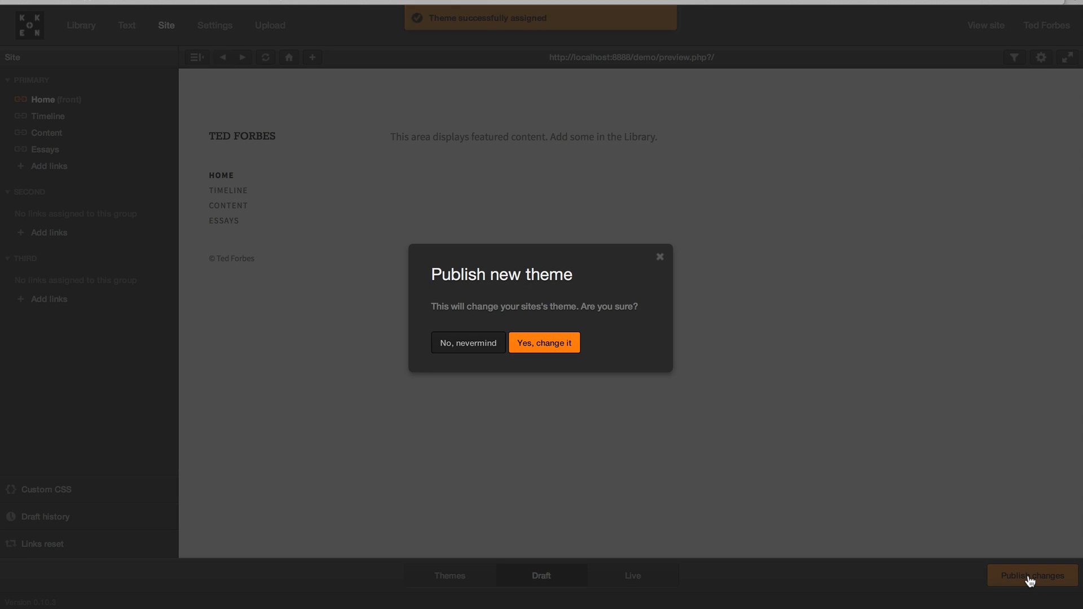
pyautogui.click(544, 343)
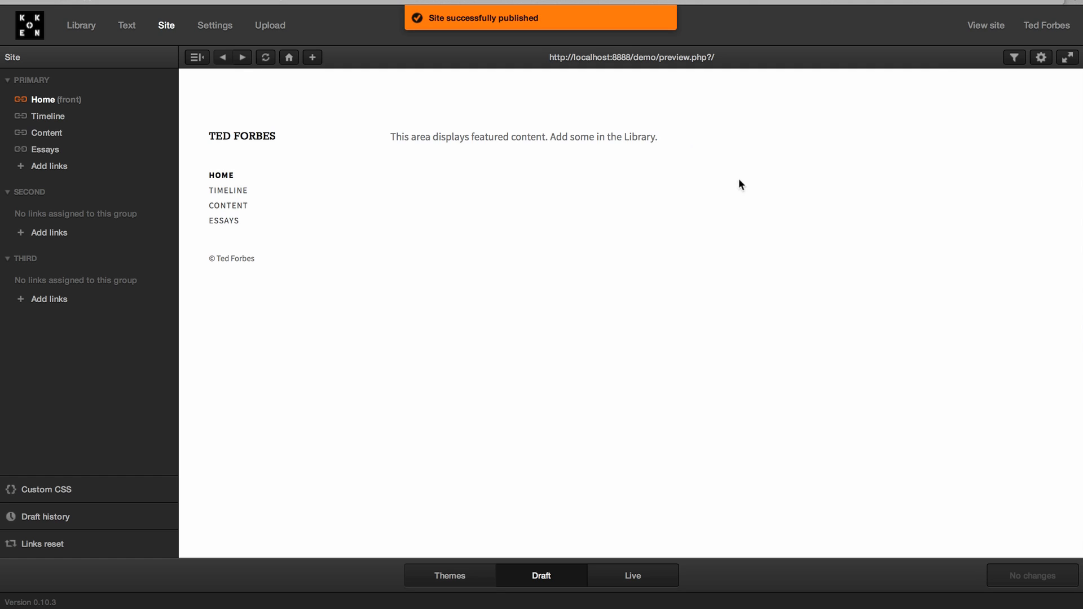
pyautogui.click(998, 27)
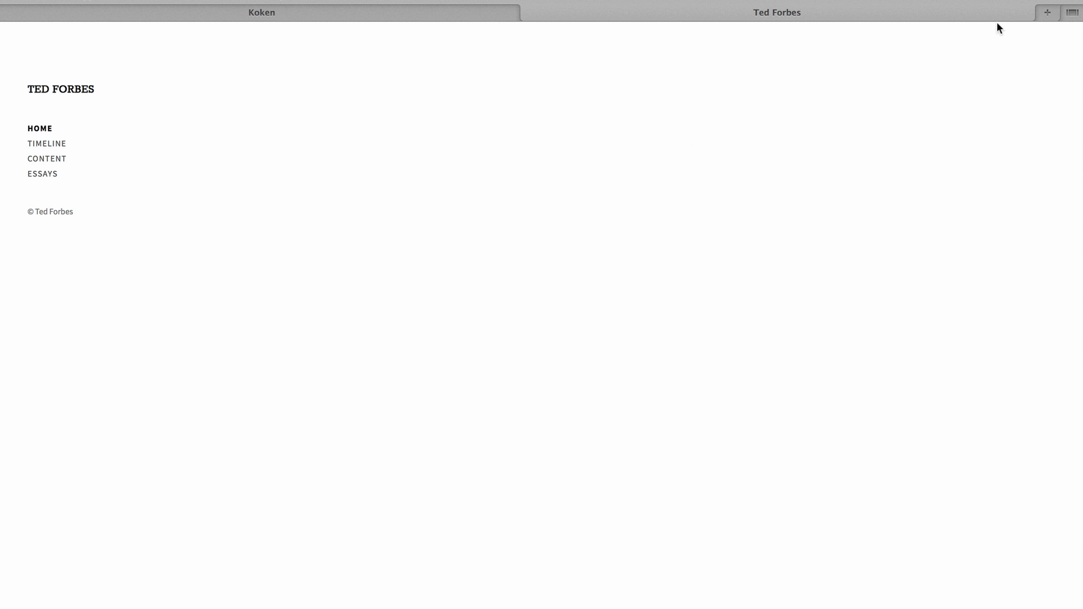
# - Back in the Library, drag the first, third and fourth photos onto Featured content
pyautogui.click(452, 11)
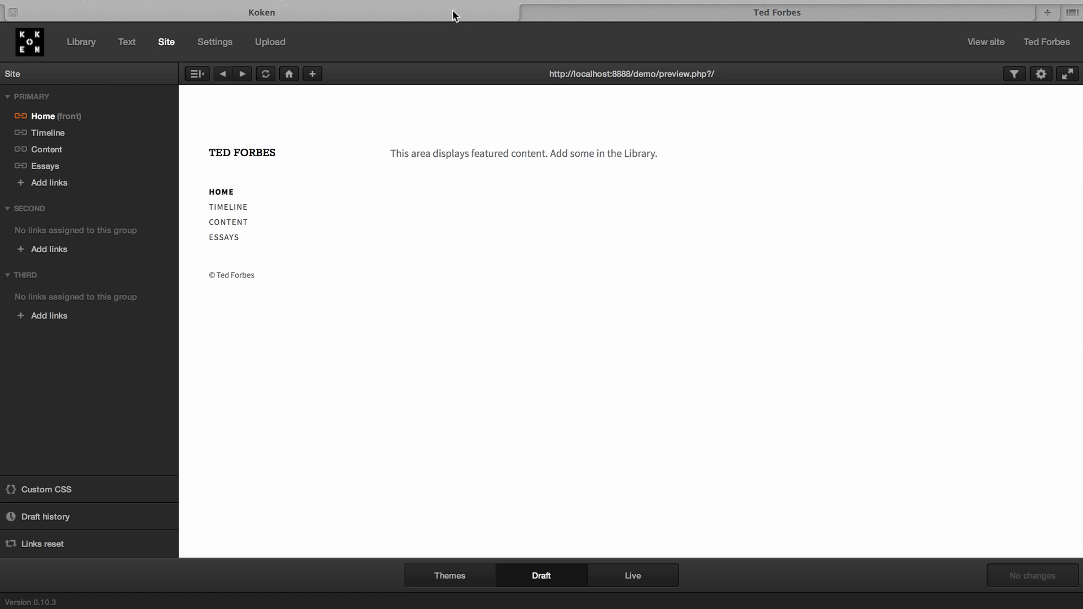
pyautogui.click(82, 45)
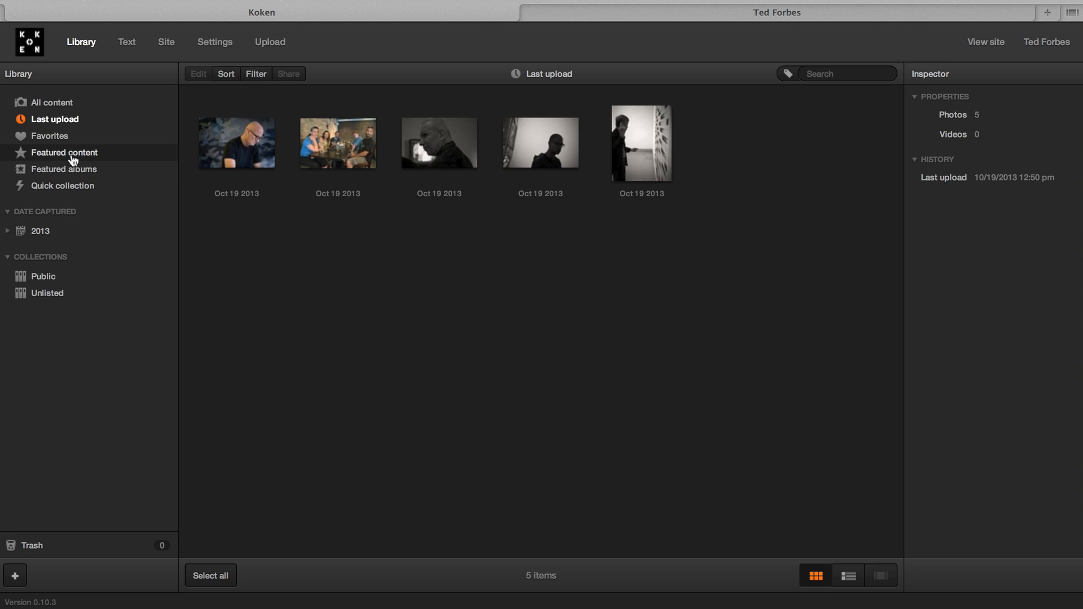
pyautogui.moveTo(252, 156); pyautogui.dragTo(79, 153)
pyautogui.moveTo(439, 144); pyautogui.dragTo(91, 155)
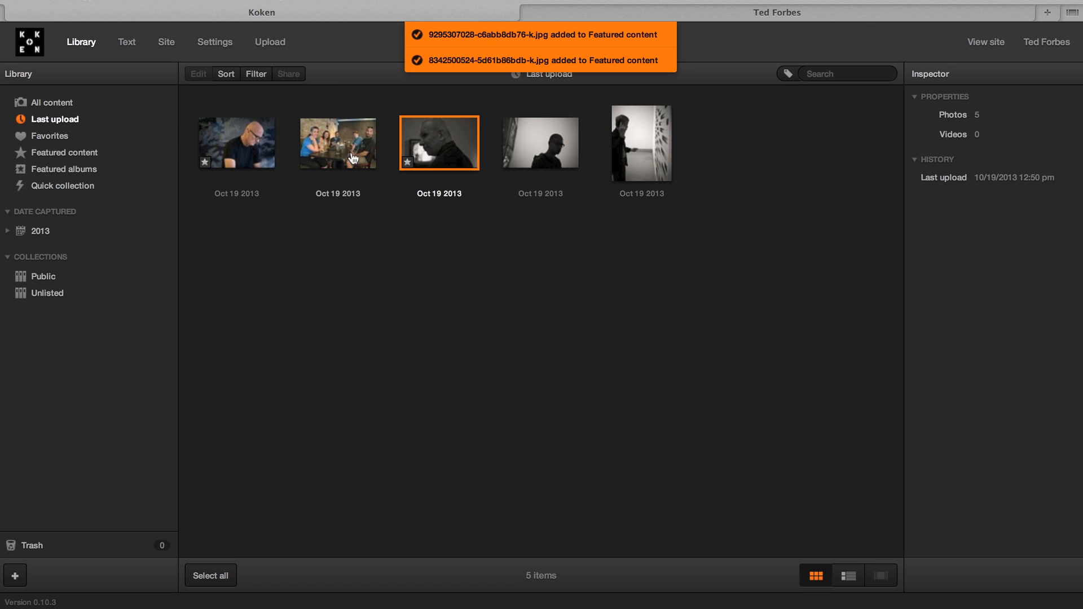
pyautogui.moveTo(578, 144); pyautogui.dragTo(73, 153)
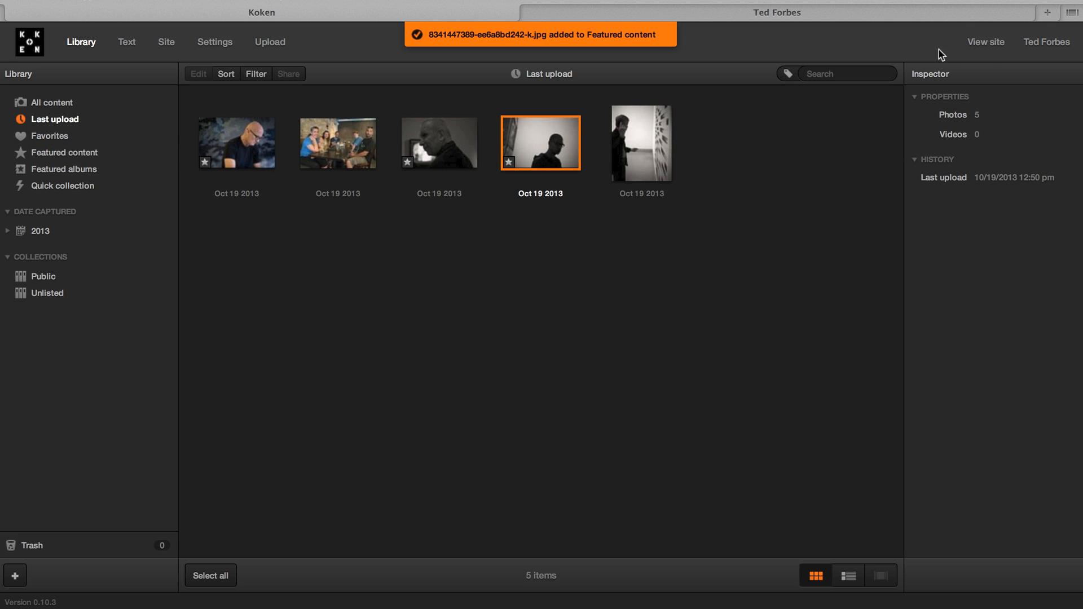
pyautogui.click(986, 44)
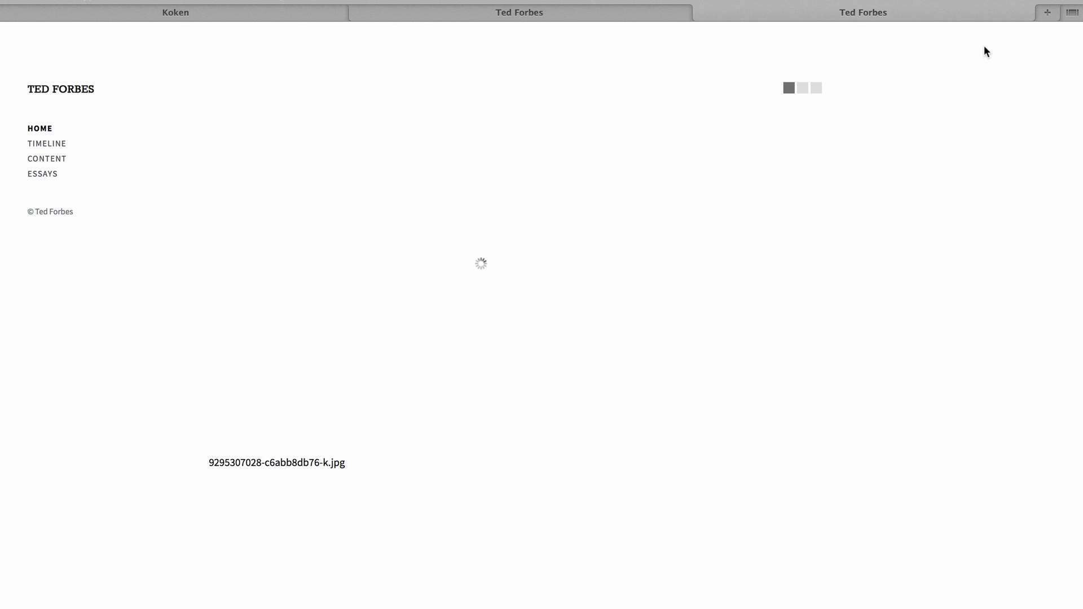
pyautogui.scroll(-15, 918, 179)
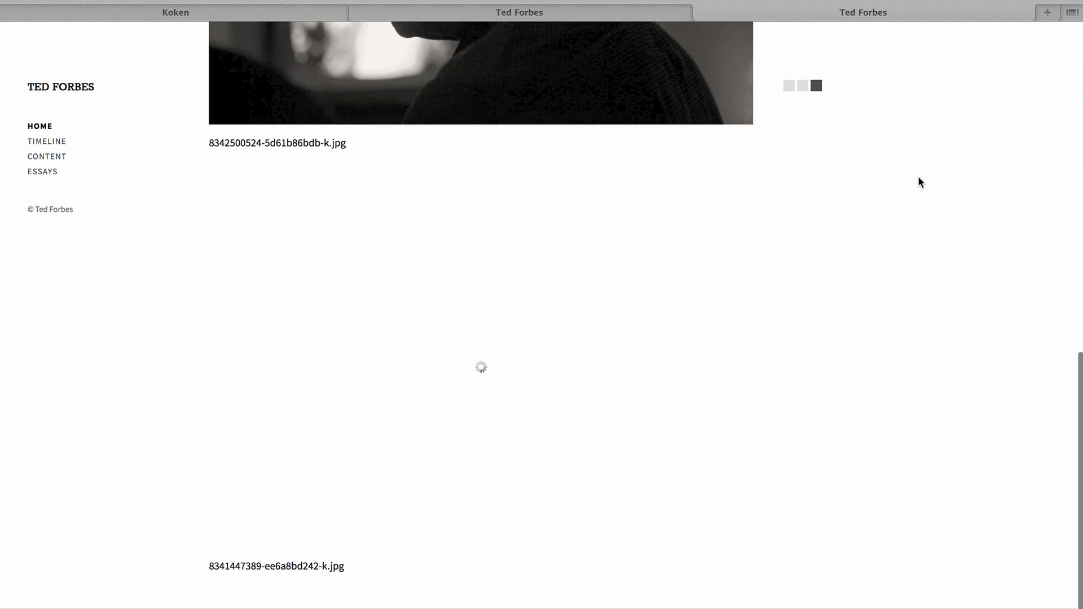
pyautogui.scroll(15, 921, 182)
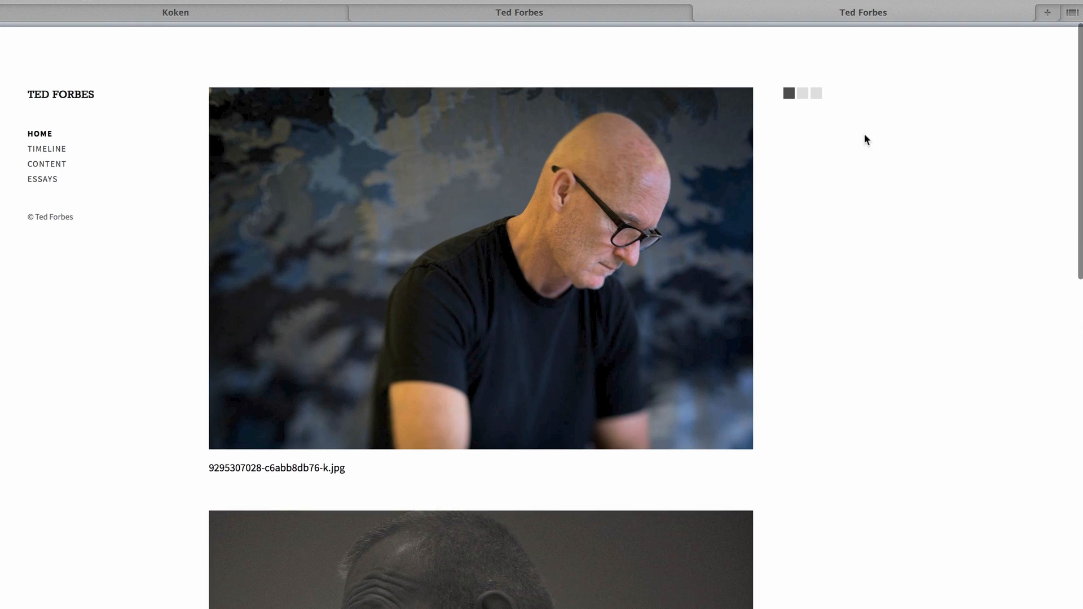
pyautogui.click(700, 12)
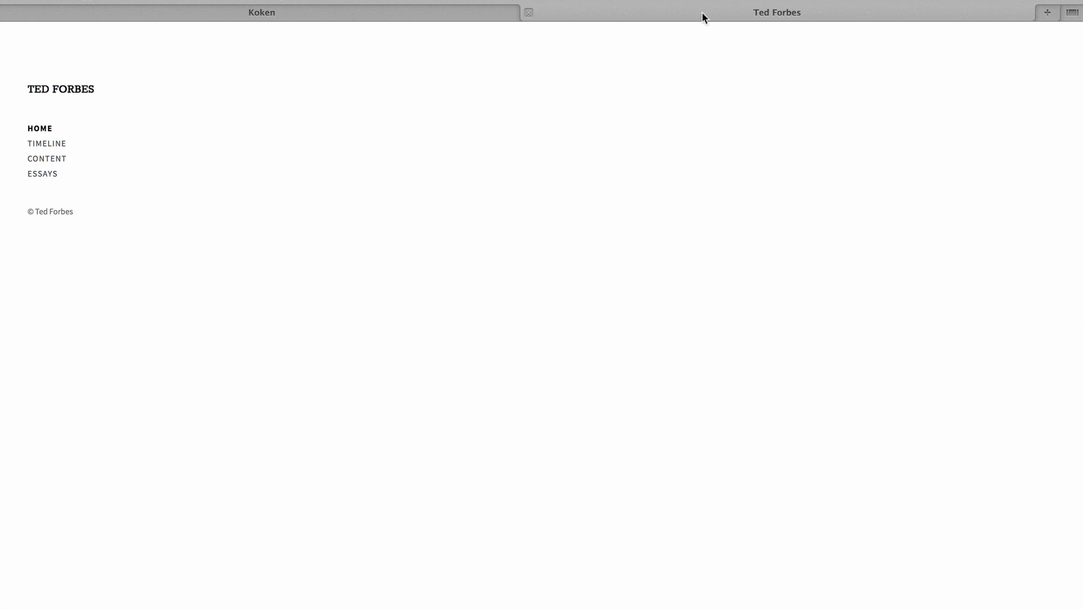
pyautogui.click(529, 12)
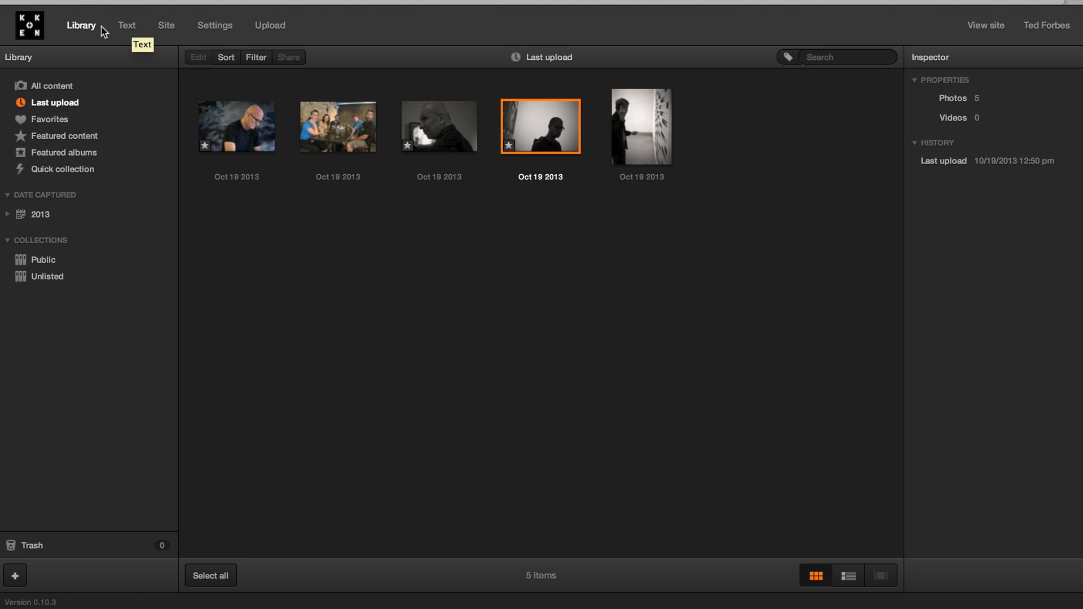
pyautogui.click(124, 34)
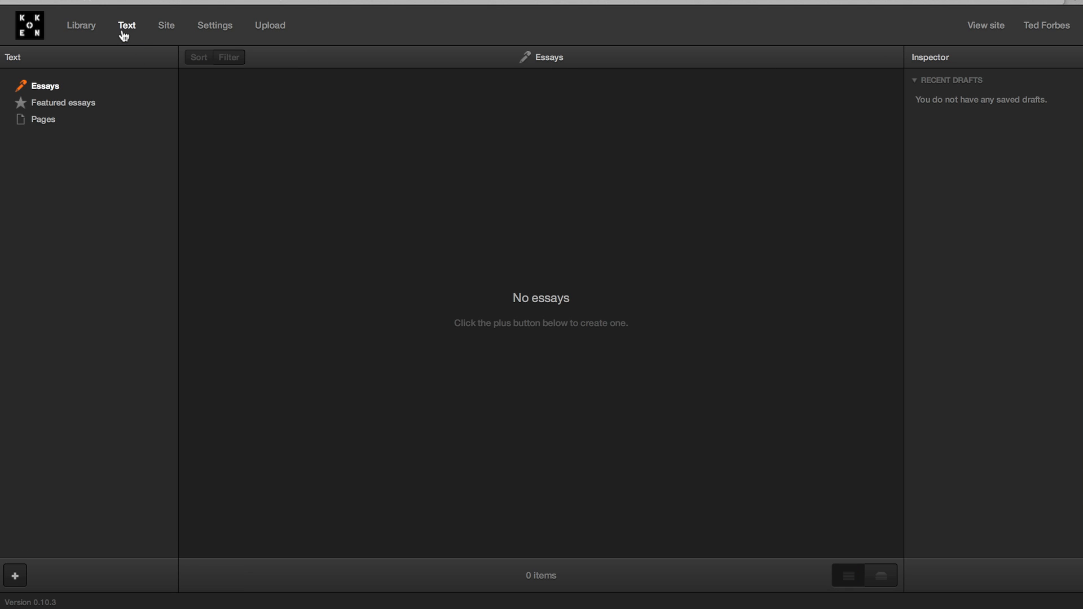
pyautogui.click(74, 118)
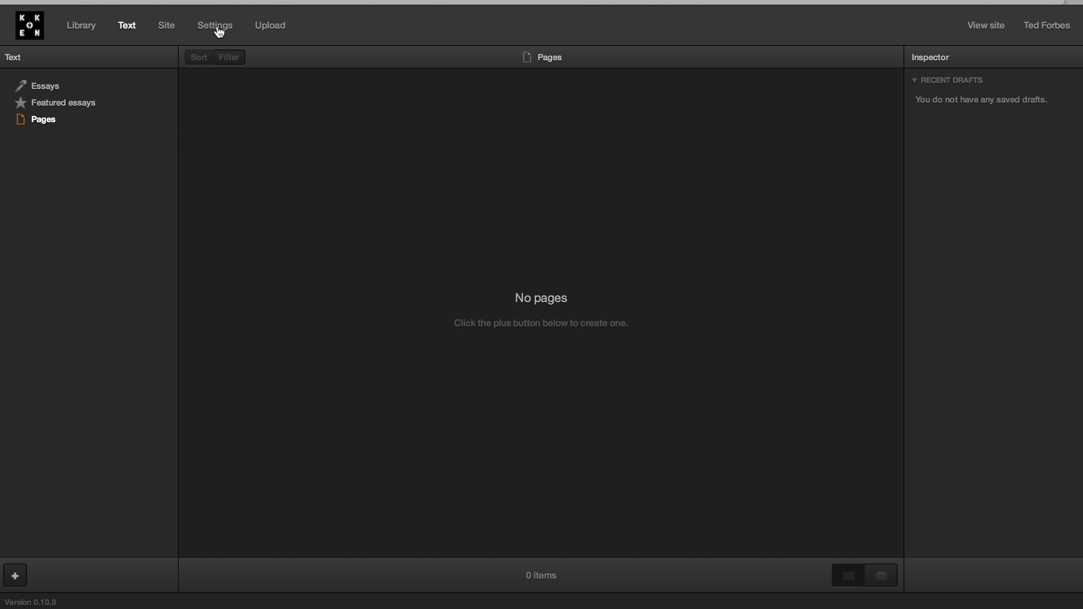
pyautogui.click(79, 25)
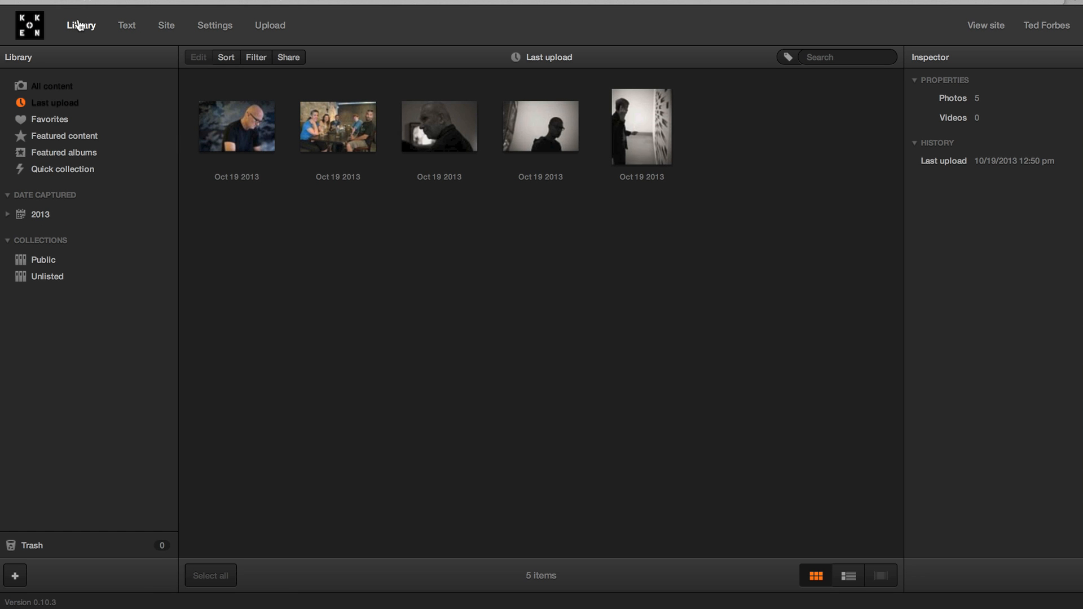